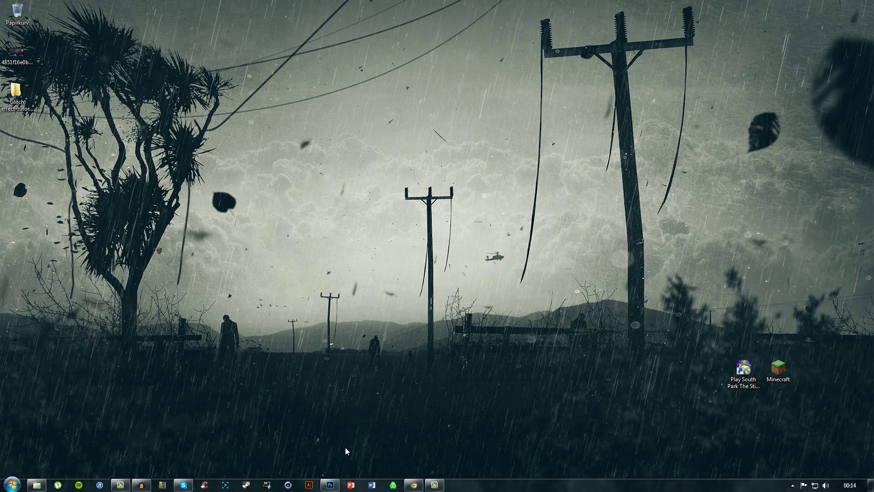
Create a new blank white 1280×720 px, 72 ppi document in Photoshop
mouse_move(330, 485)
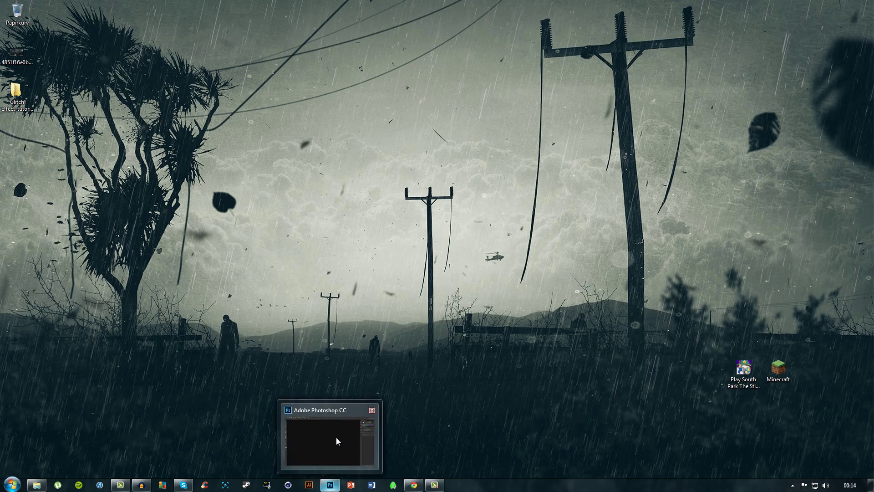
click(337, 437)
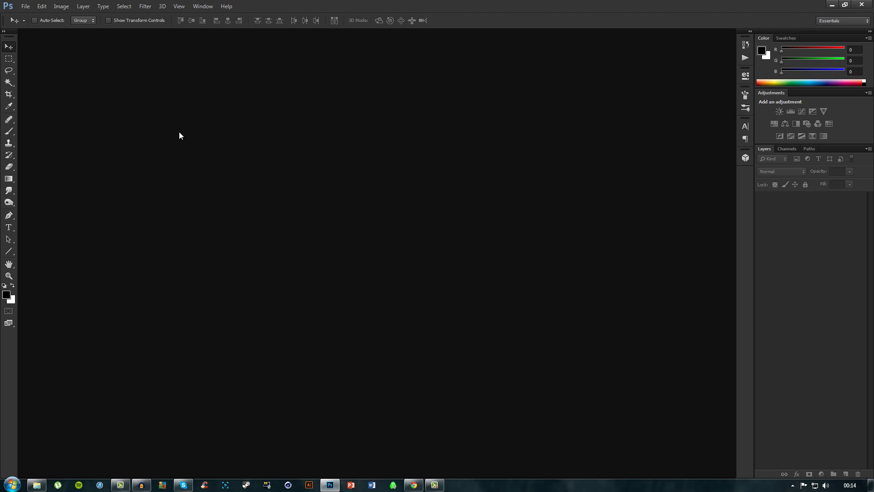
click(25, 7)
click(29, 15)
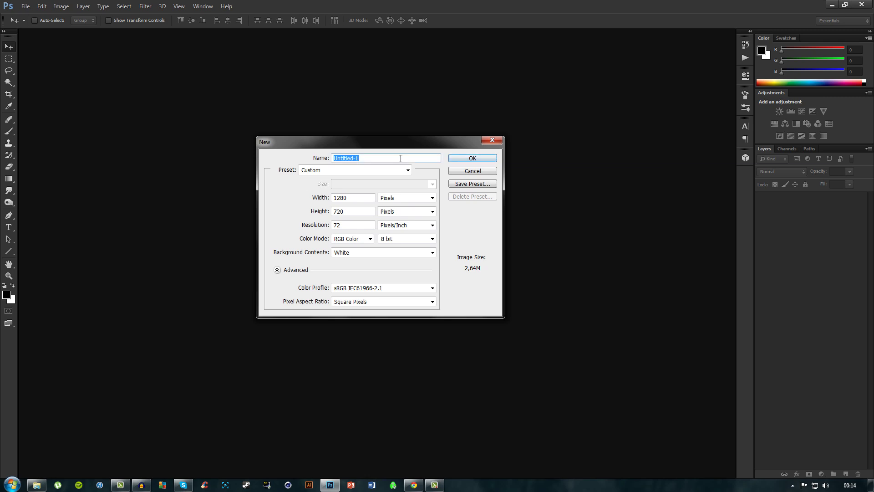
click(460, 158)
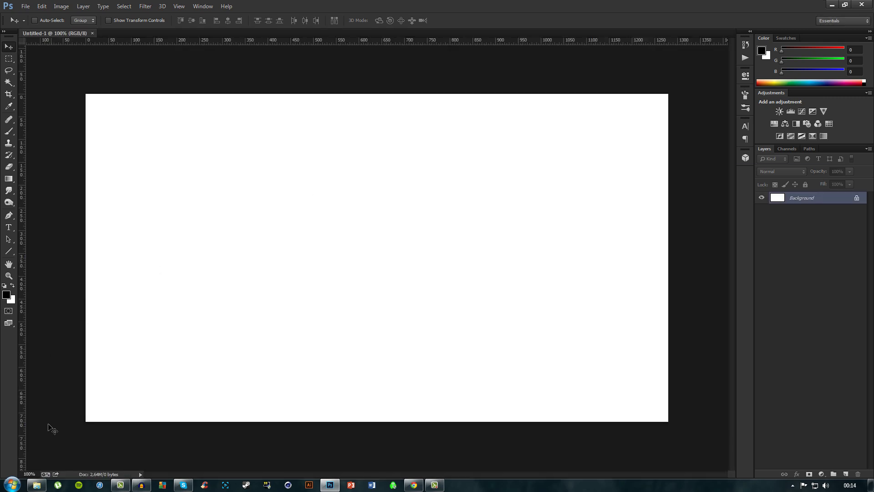
Place the emea-background image and scale it to 103.33% so it fills the canvas
click(37, 485)
drag(462, 137, 221, 231)
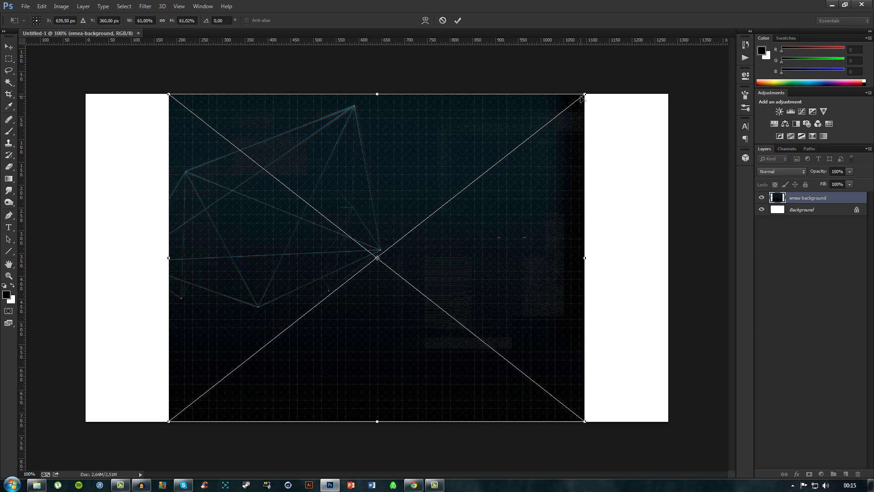
drag(586, 102, 754, 13)
drag(420, 162, 420, 235)
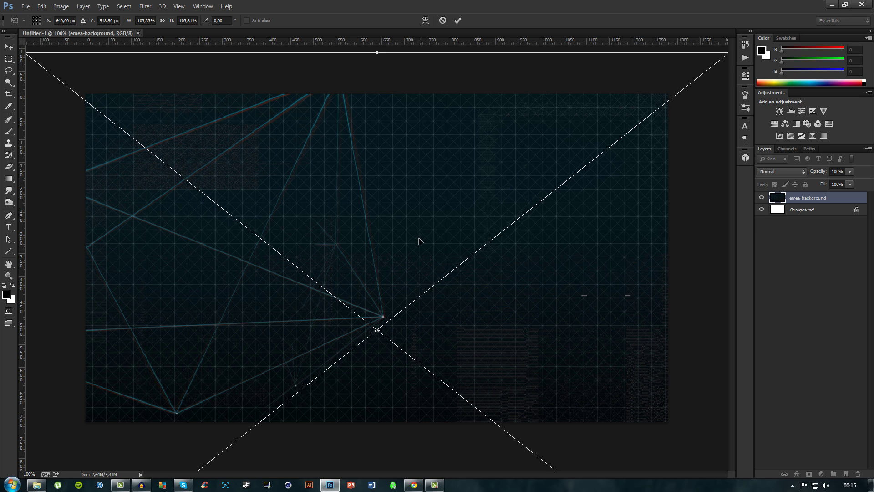
key(Return)
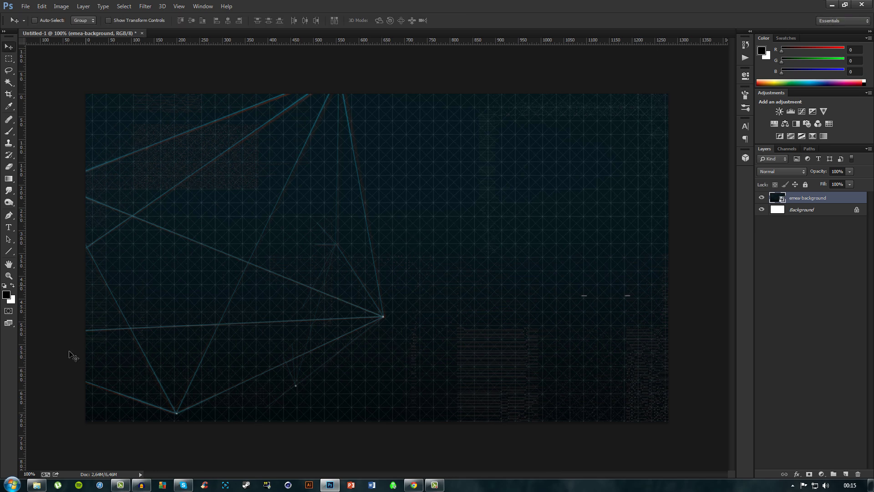
Place the AC3_Connor_AA_Render image, scaled up and moved against the canvas's left edge
click(37, 484)
click(416, 114)
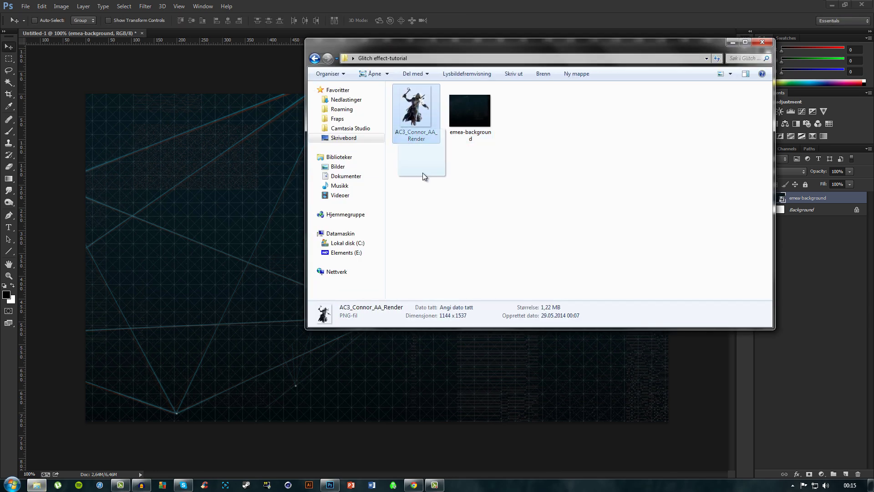
drag(422, 136, 274, 247)
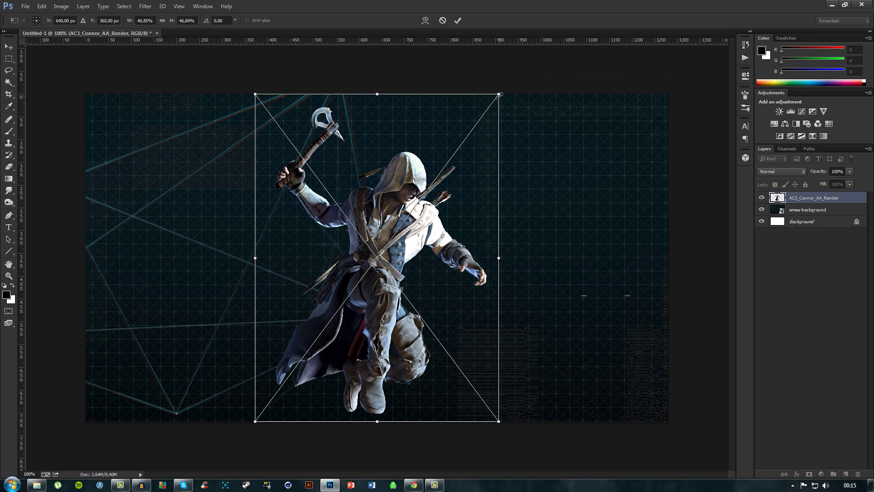
drag(499, 95, 601, 2)
drag(524, 196, 320, 202)
key(Return)
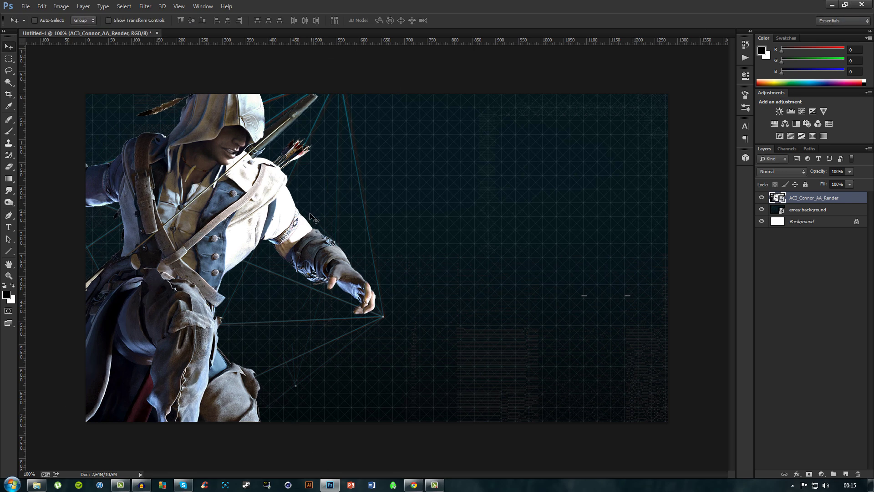
Nudge the character render slightly further left with the Move tool
scroll(296, 219, down, 5)
drag(309, 244, 304, 244)
scroll(336, 260, up, 3)
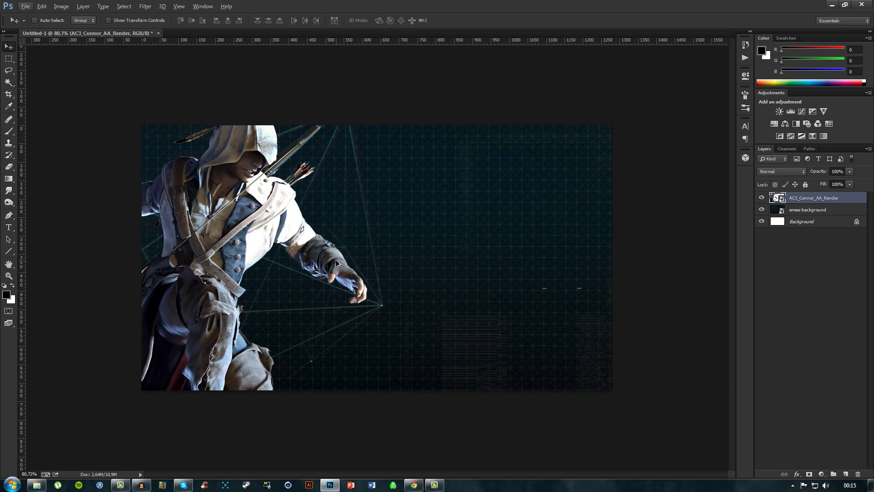
scroll(336, 264, up, 2)
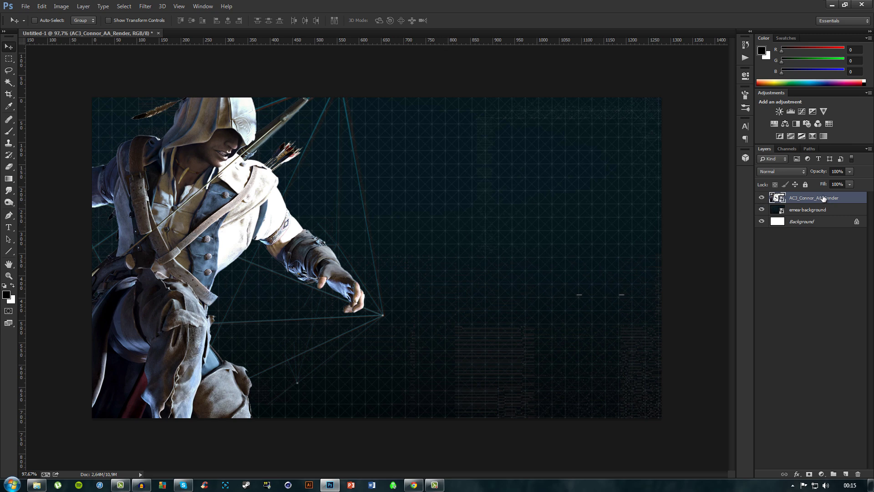
Rasterize the AC3_Connor_AA_Render and emea-background layers, then duplicate the render layer
right_click(846, 197)
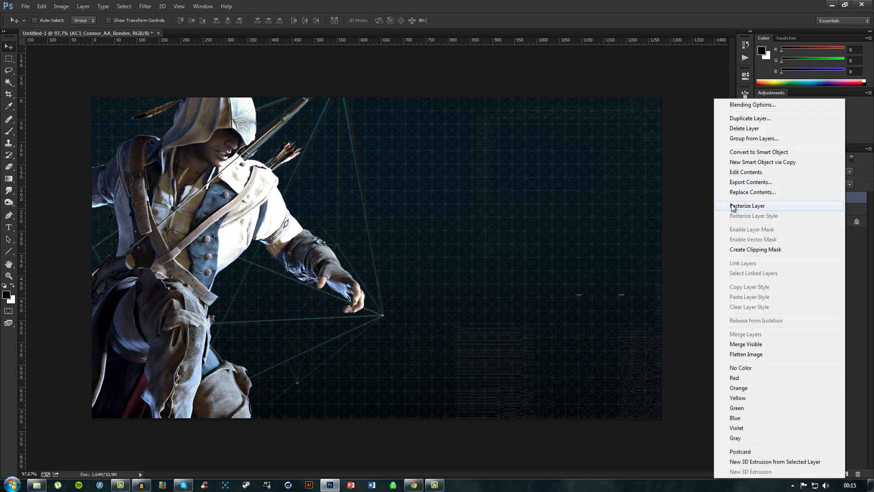
click(749, 206)
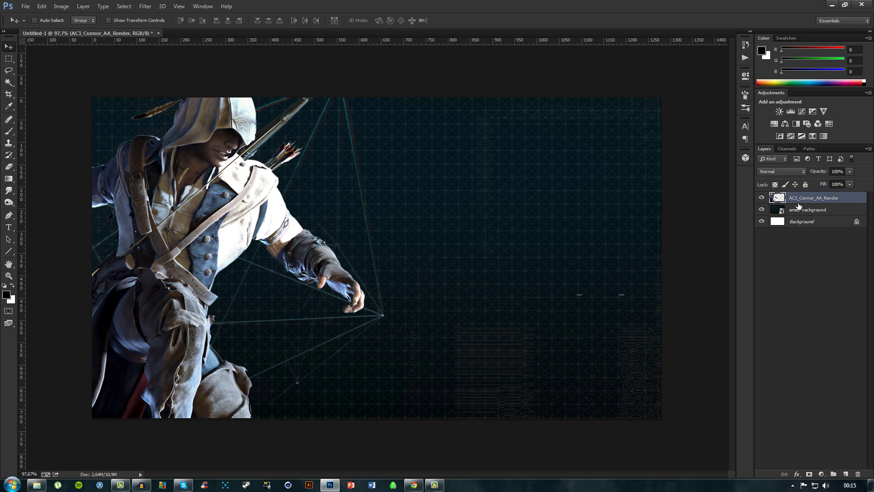
right_click(839, 212)
click(835, 202)
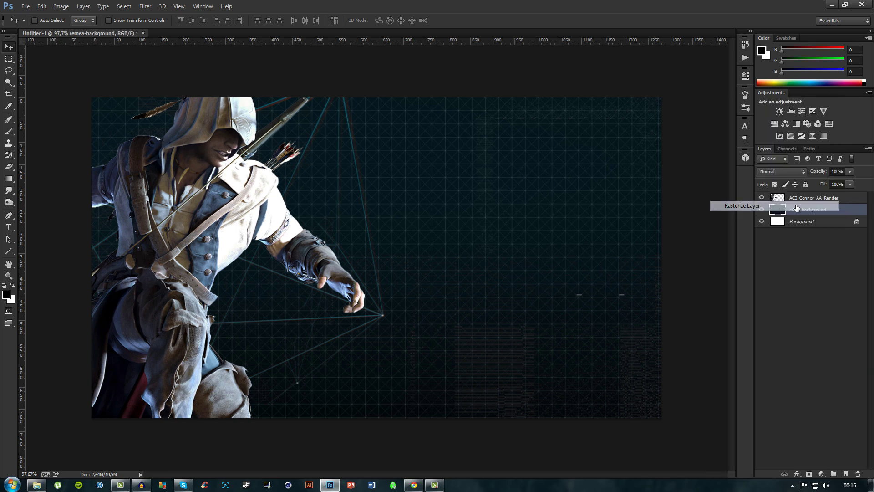
click(856, 202)
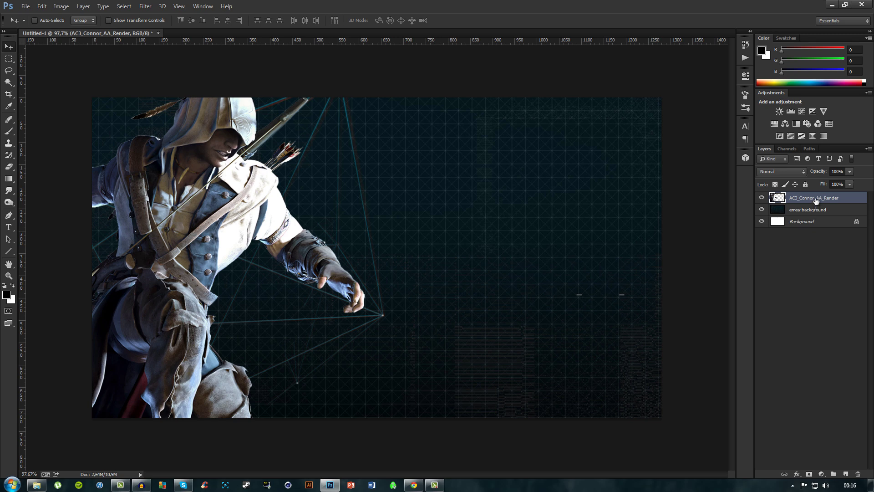
mouse_move(814, 199)
mouse_down()
mouse_move(816, 392)
mouse_move(824, 456)
mouse_move(847, 473)
mouse_move(819, 282)
mouse_move(826, 201)
mouse_up()
Add a render copy 2 layer and uncheck the G channel in the first copy's Blending Options
key(ctrl+j)
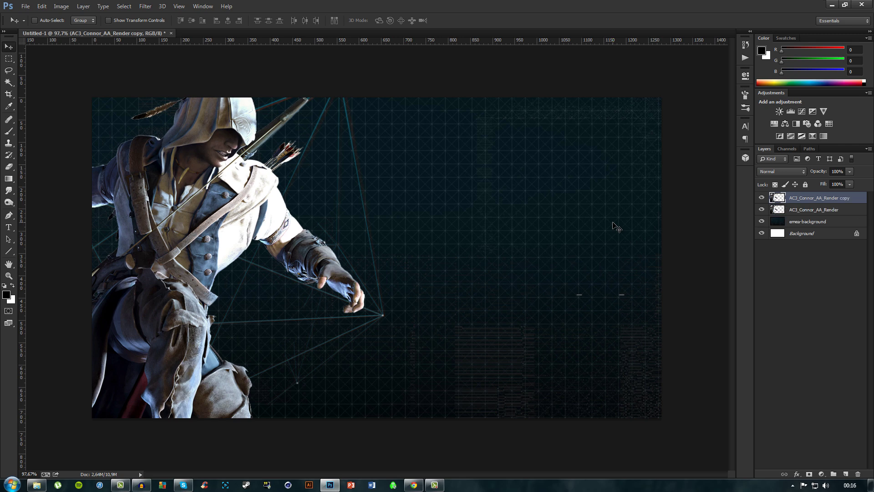
key(ctrl+j)
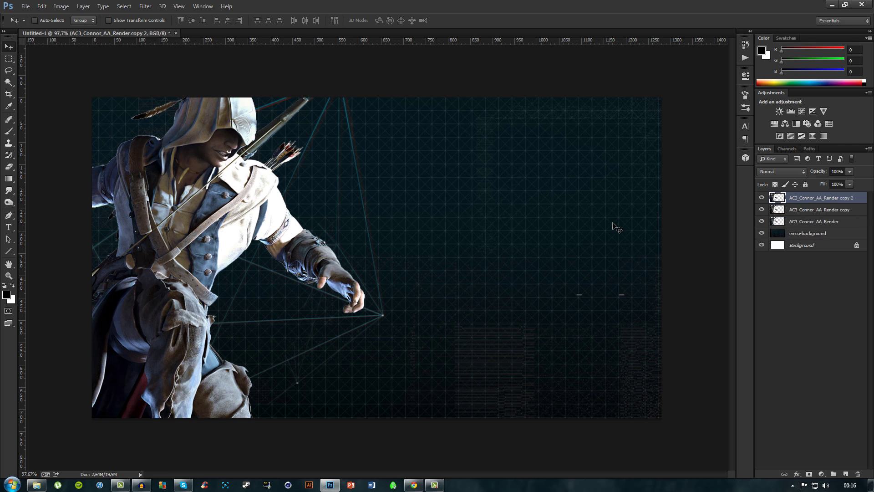
double_click(859, 210)
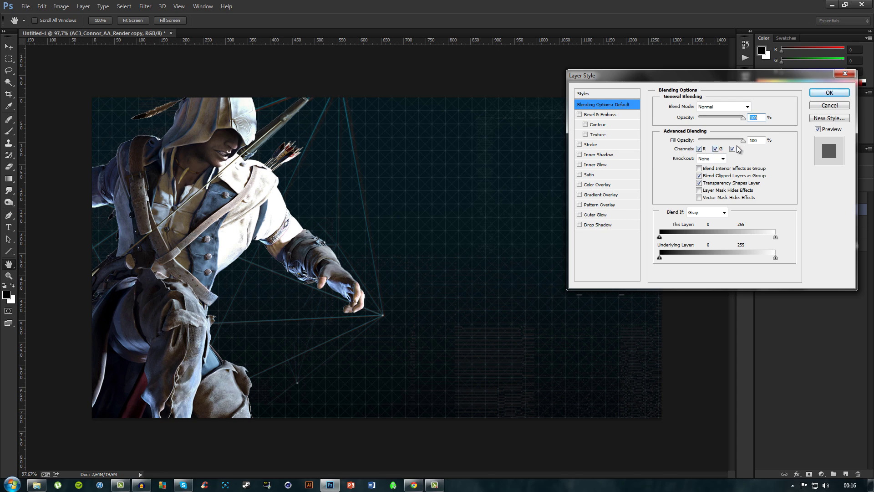
click(717, 151)
click(829, 93)
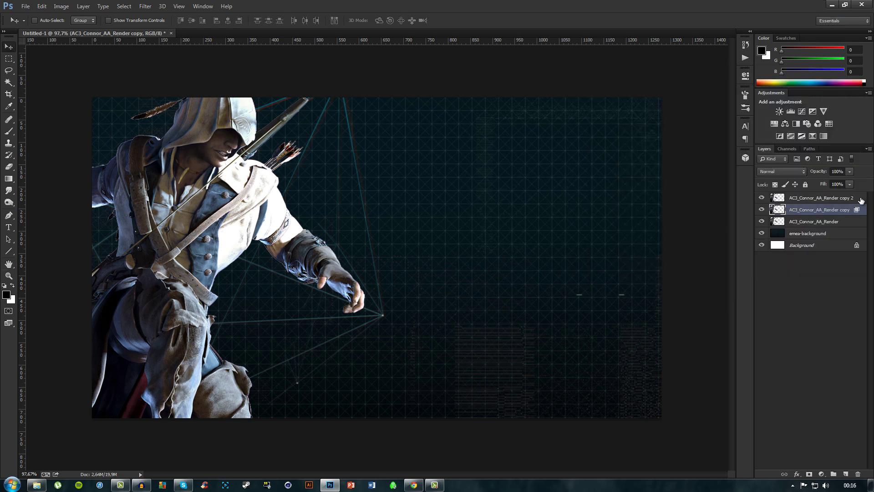
Uncheck the R and B channels in copy 2's Blending Options so only green blends
double_click(861, 201)
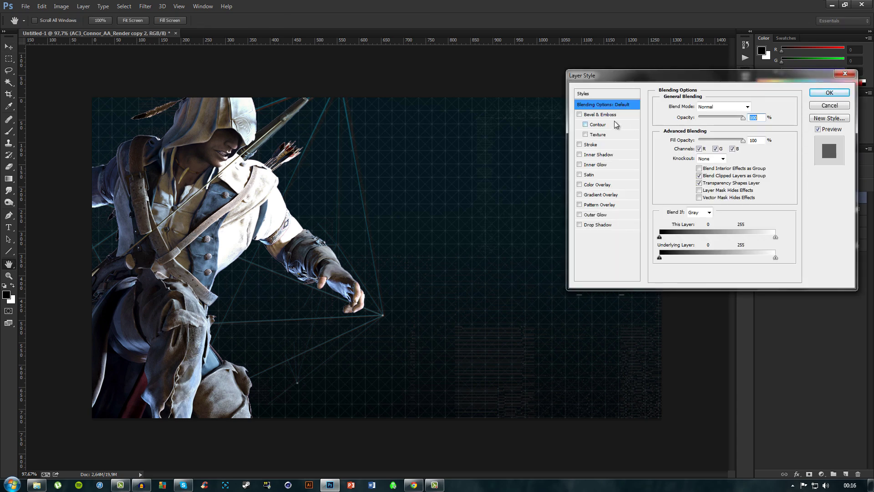
click(733, 149)
click(700, 148)
click(829, 92)
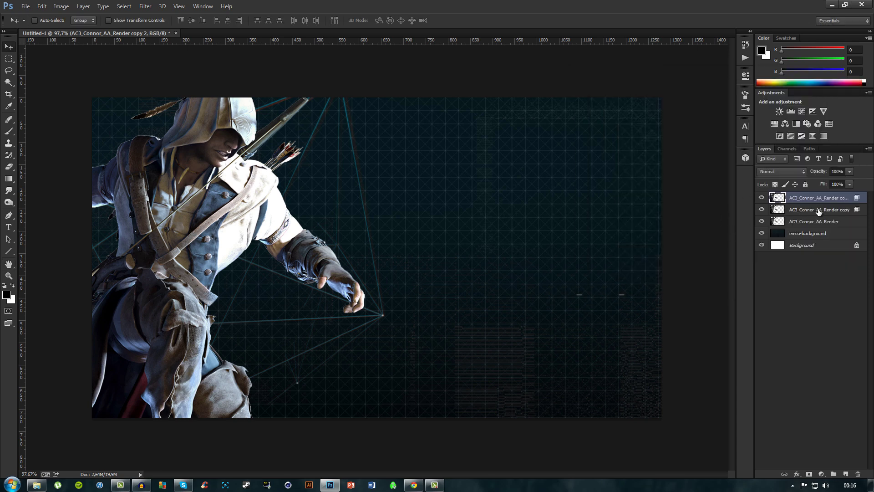
click(803, 212)
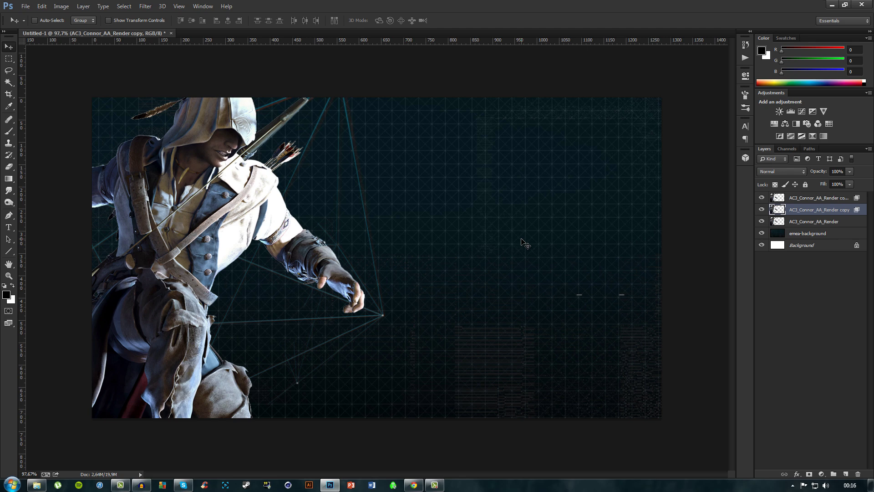
Offset the render copies with arrow keys, shifting copy 2 about 10 px right for RGB-split fringes
key(Left)
key(Left)
key(Left)
key(Left)
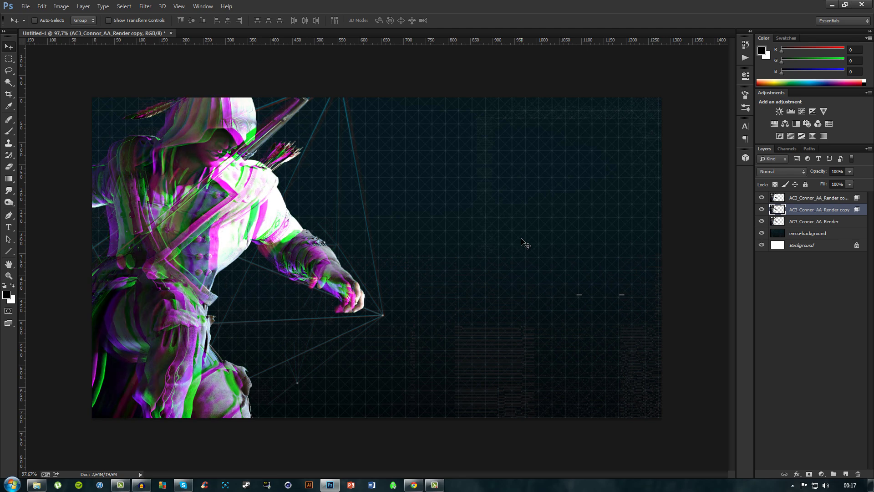
key(Right)
key(Right)
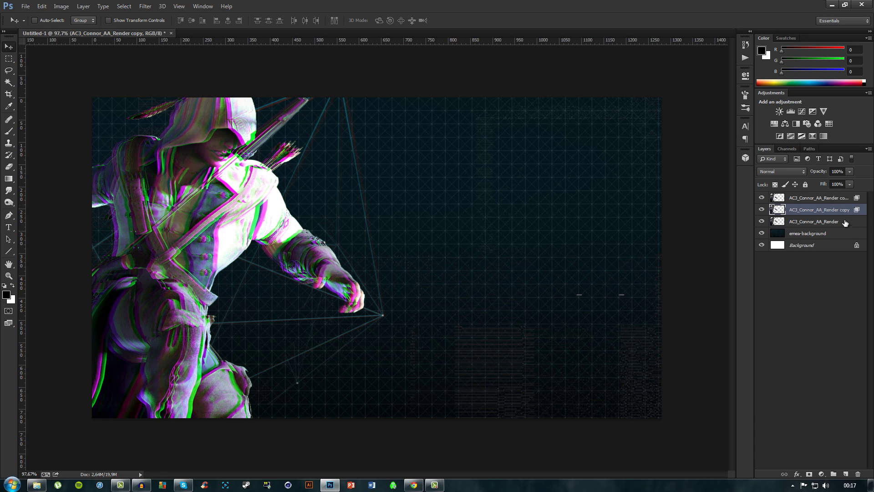
click(829, 199)
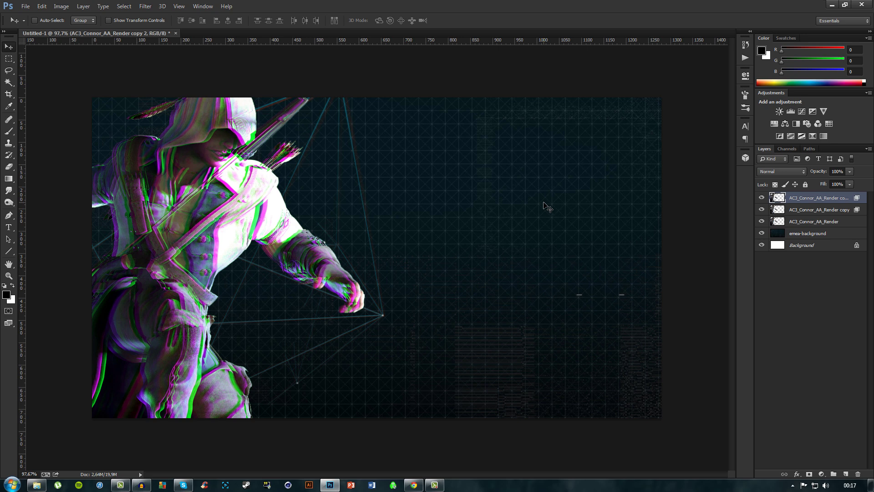
key(shift+Right)
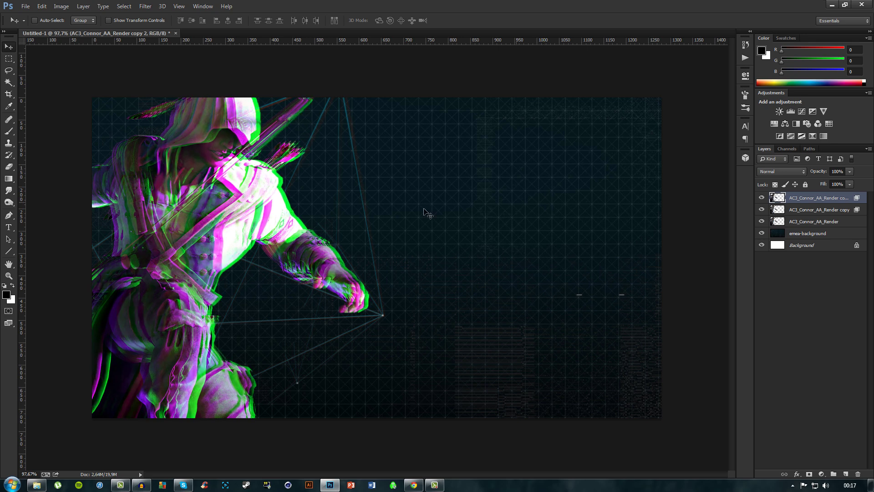
Zoom out and select all three AC3_Connor render layers together
key(ctrl+minus)
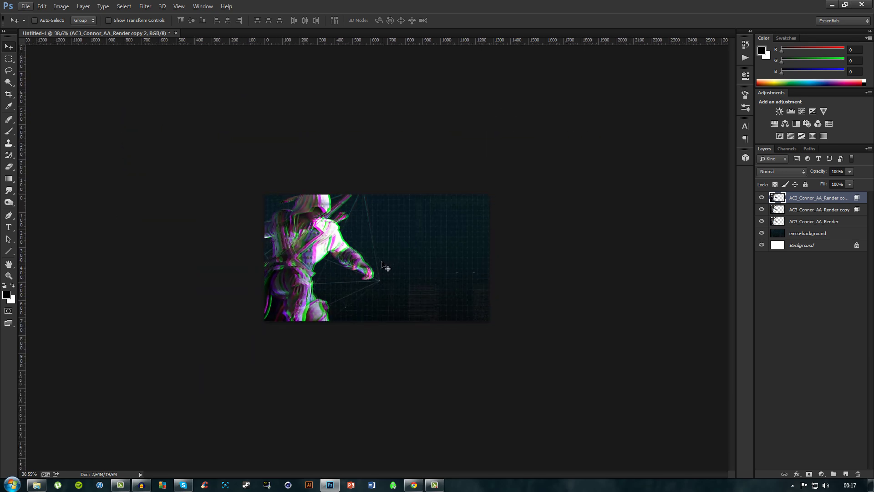
key(alt)
scroll(384, 269, up, 5)
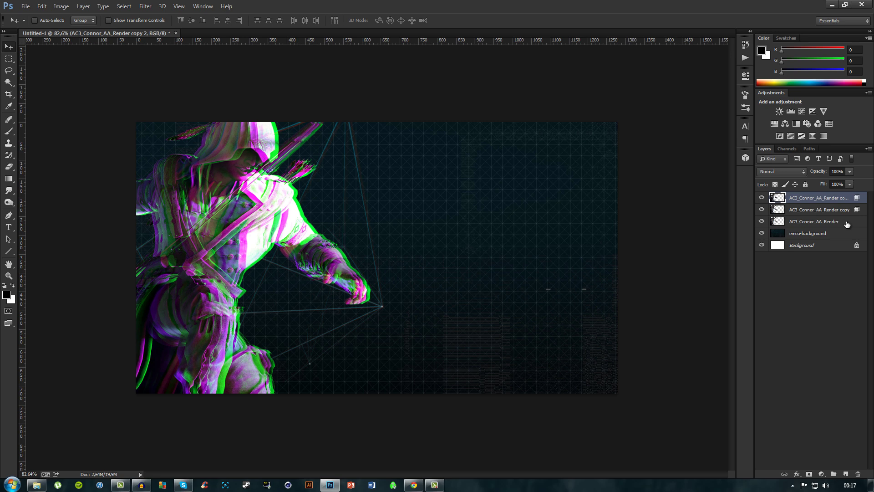
shift+click(847, 224)
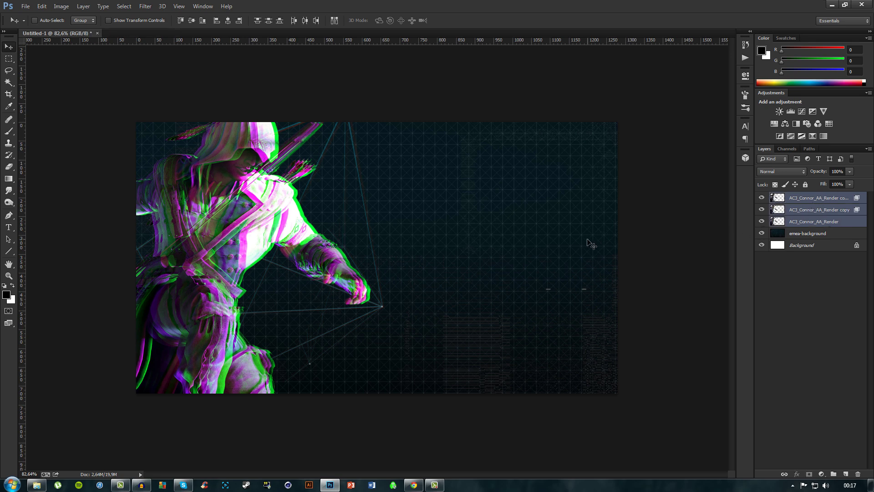
Merge the three render layers and set up a Motion Blur with angle 0, distance 3 pixels
key(ctrl+e)
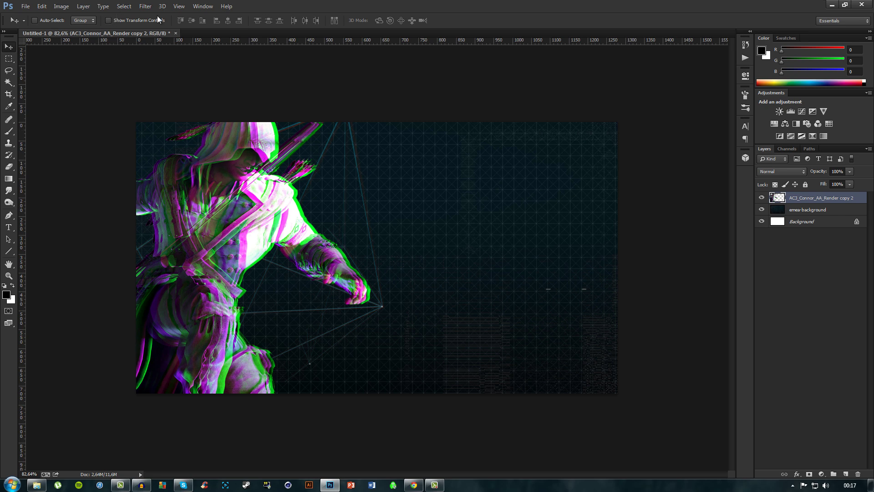
click(147, 8)
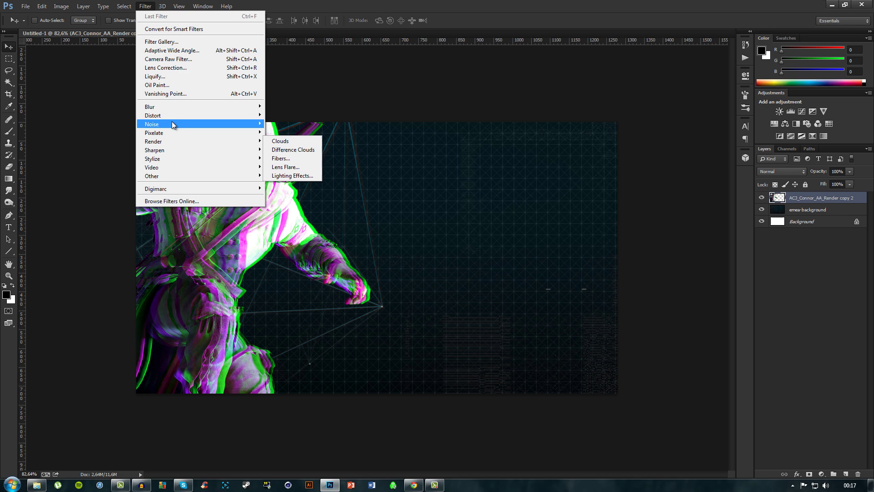
mouse_move(161, 105)
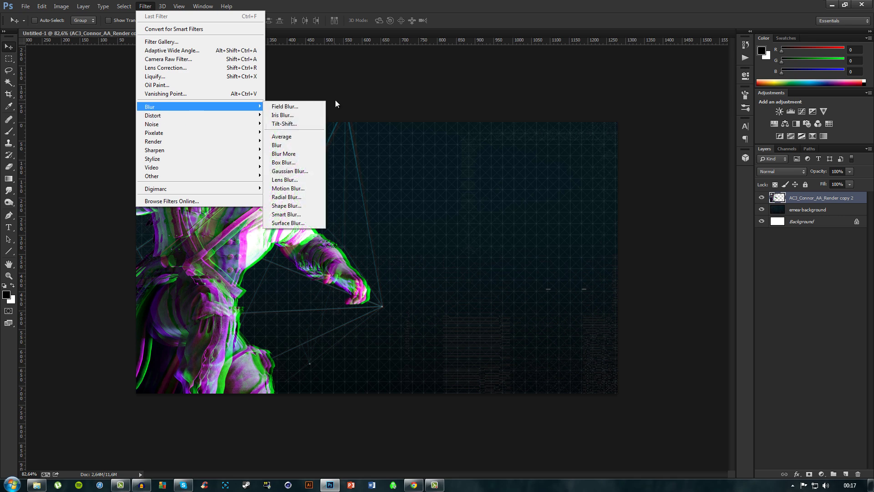
click(289, 188)
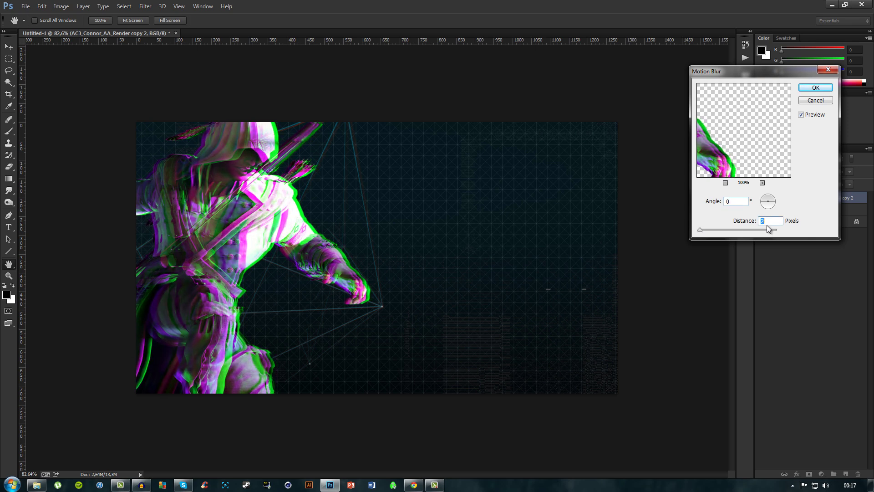
key(Up)
key(Up)
key(Up)
key(Down)
key(Down)
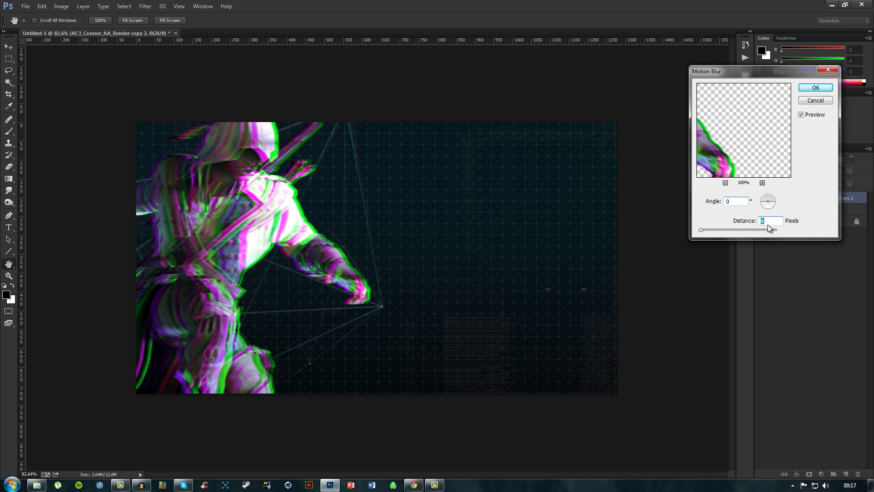
Apply the motion blur, then try an Extrude filter on the figure and undo it
click(809, 89)
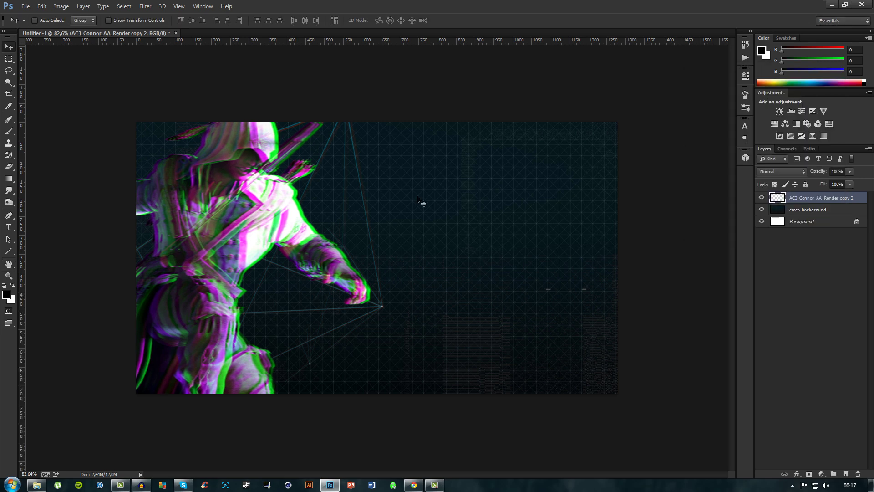
click(145, 6)
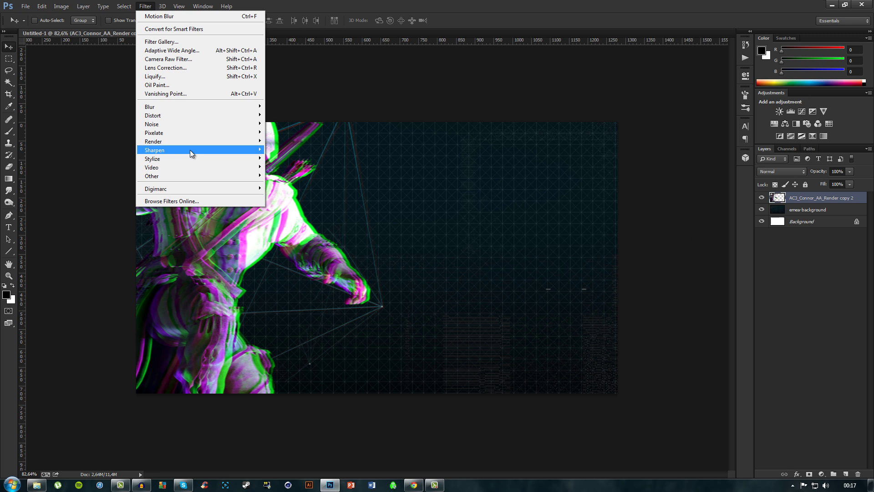
mouse_move(190, 149)
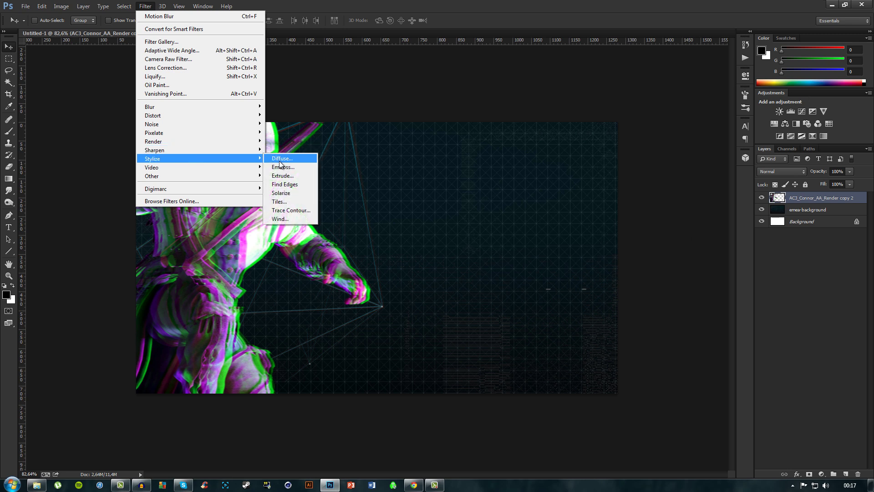
click(282, 175)
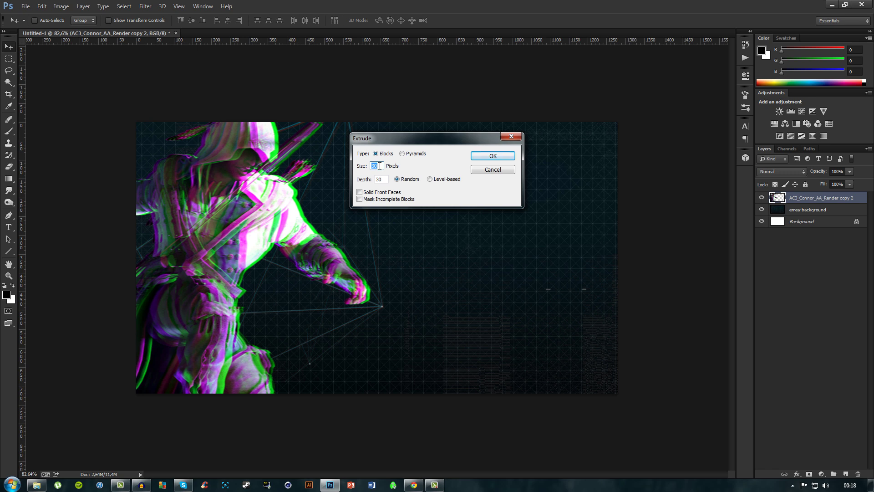
key(Tab)
click(480, 160)
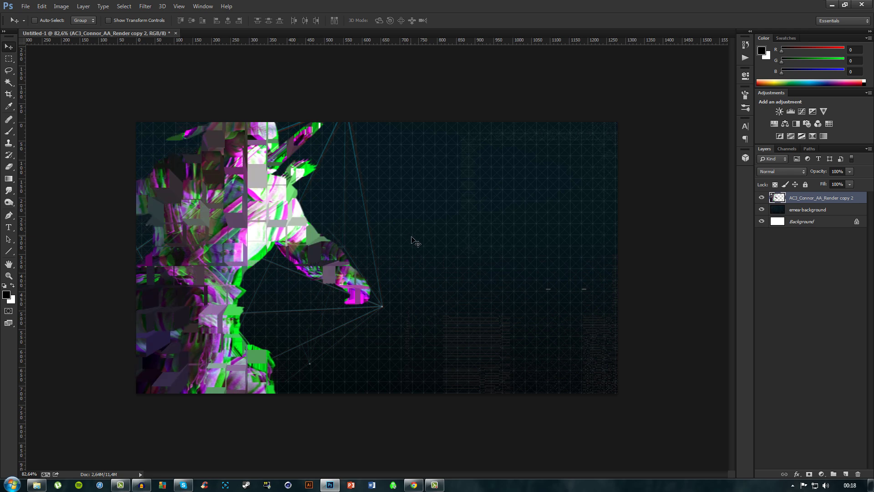
scroll(396, 246, down, 4)
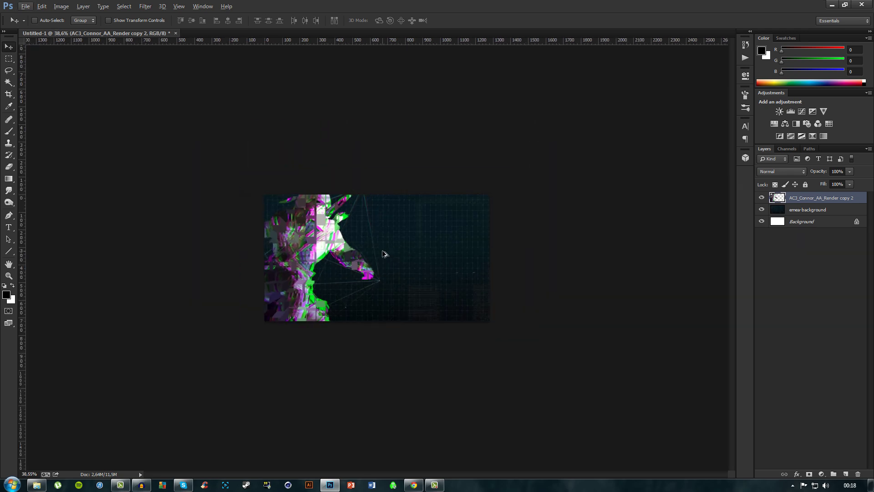
key(ctrl+z)
scroll(384, 253, up, 2)
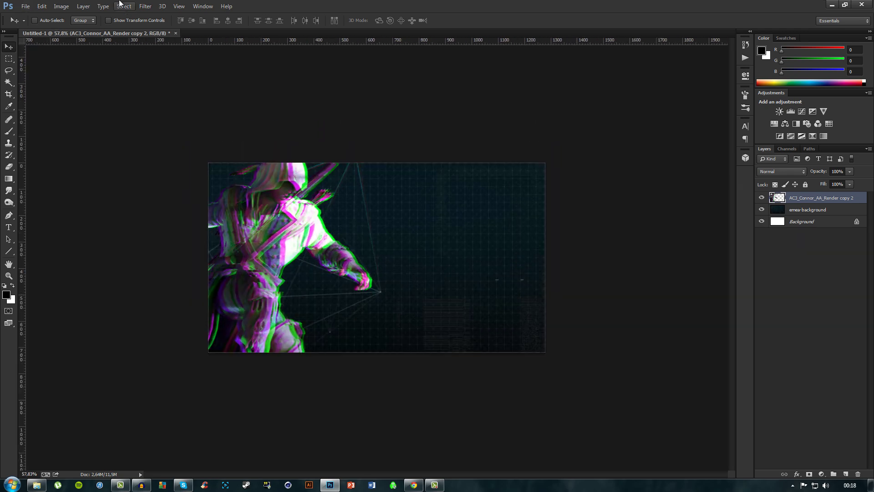
Reapply Extrude with Blocks, size 15, depth 15, Random
click(146, 6)
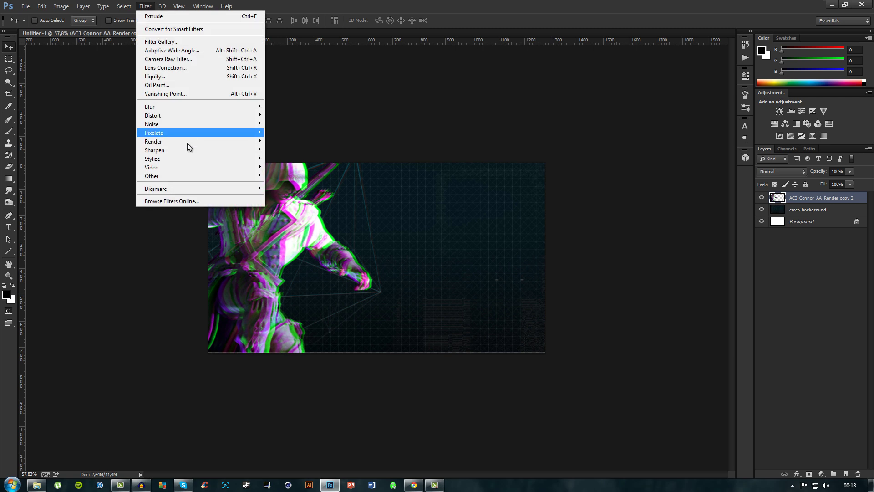
mouse_move(193, 158)
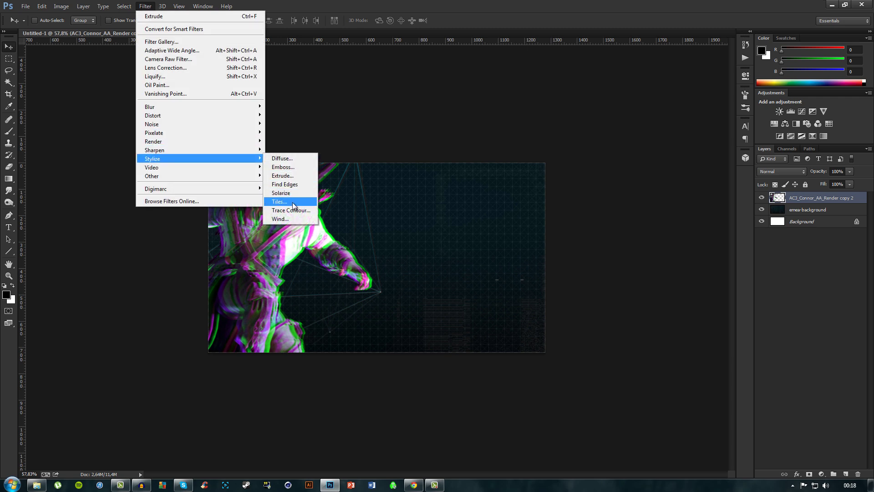
click(282, 175)
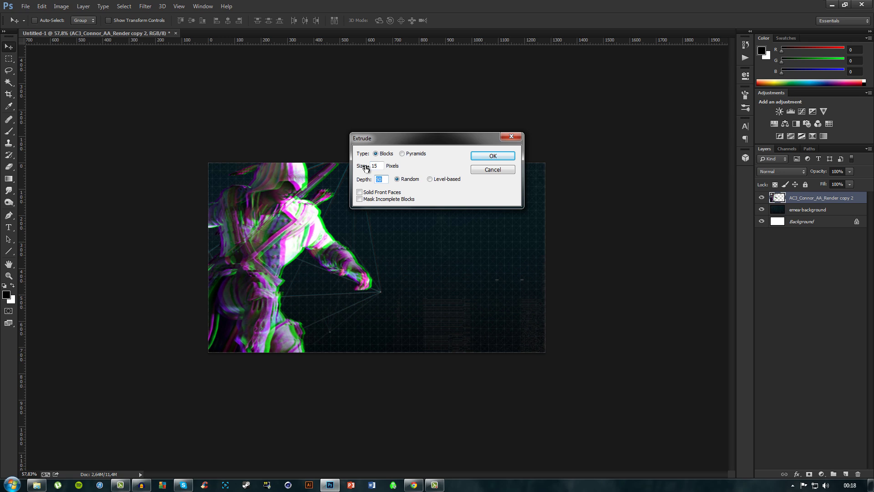
click(492, 156)
Move the glitched Connor figure slightly up and left over the grid background
scroll(391, 242, down, 10)
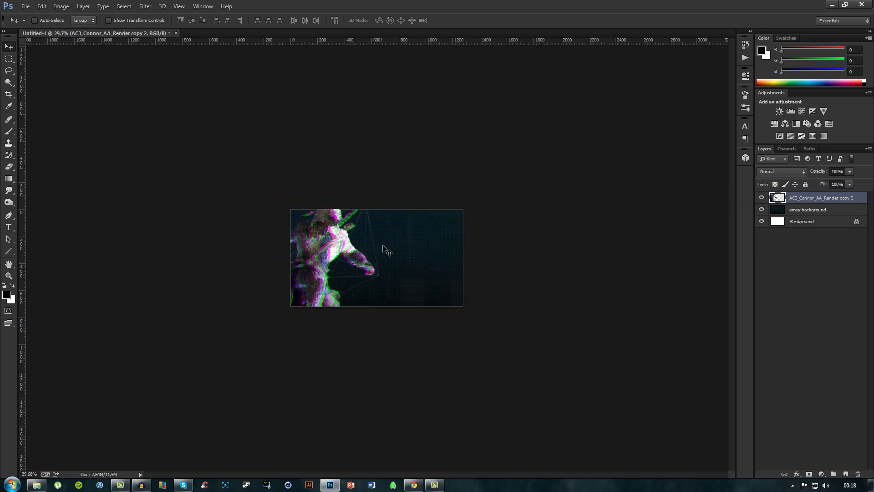
scroll(374, 273, down, 2)
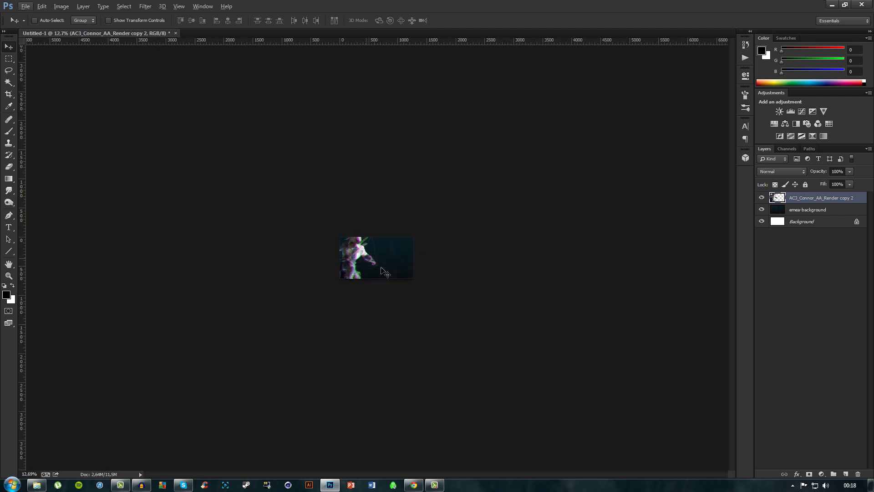
scroll(395, 262, down, 1)
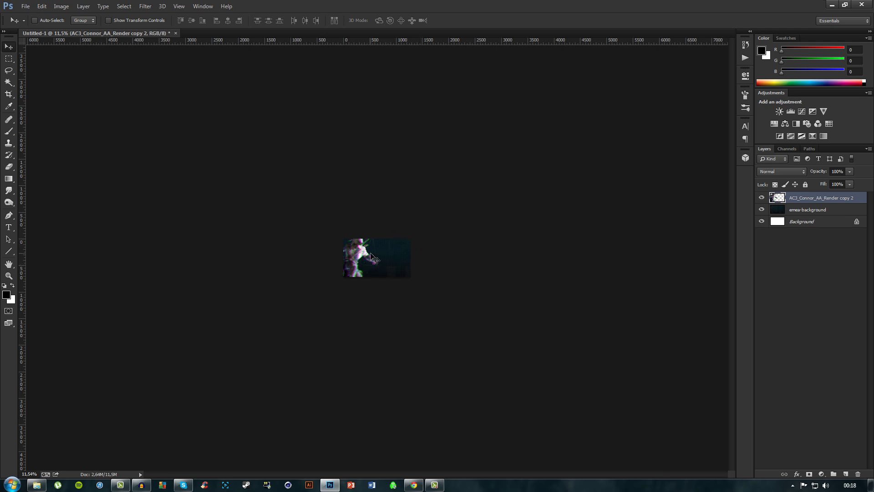
drag(379, 266, 368, 257)
scroll(367, 255, up, 8)
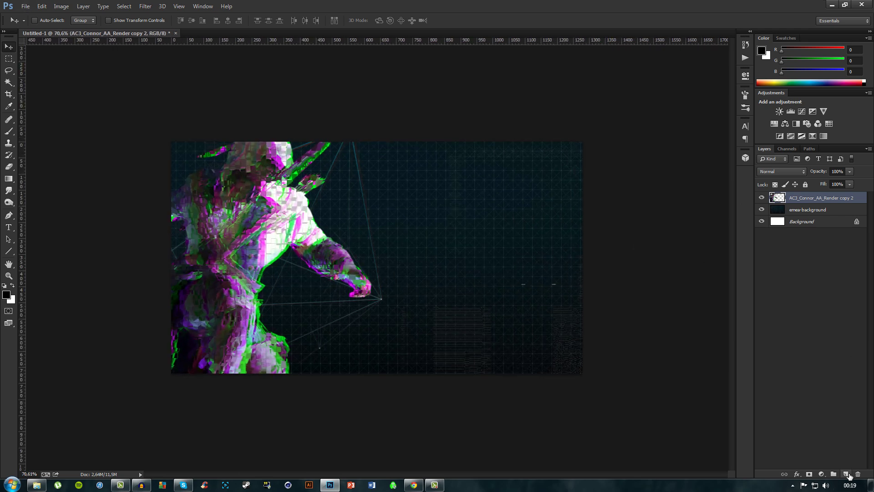
Add a new layer and start a text entry on the canvas in the HACKED font
click(845, 474)
key(t)
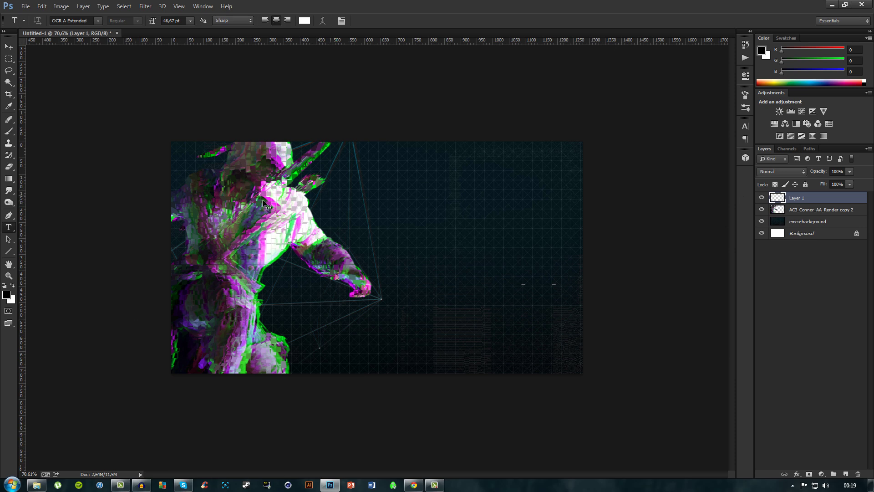
click(329, 197)
click(98, 20)
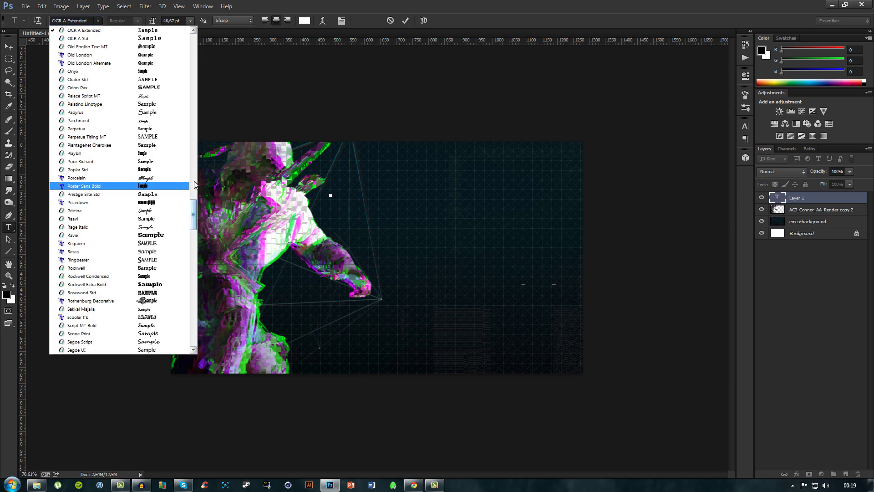
drag(195, 210, 193, 135)
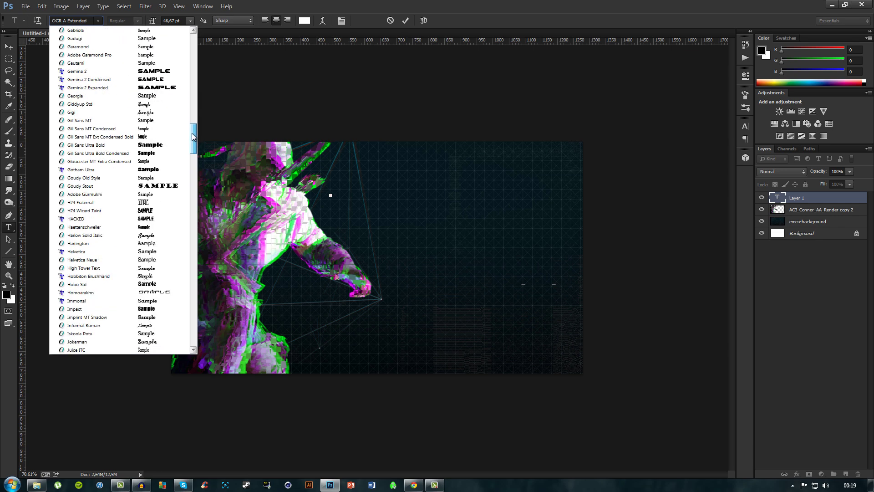
click(84, 211)
click(87, 18)
text(HACKED)
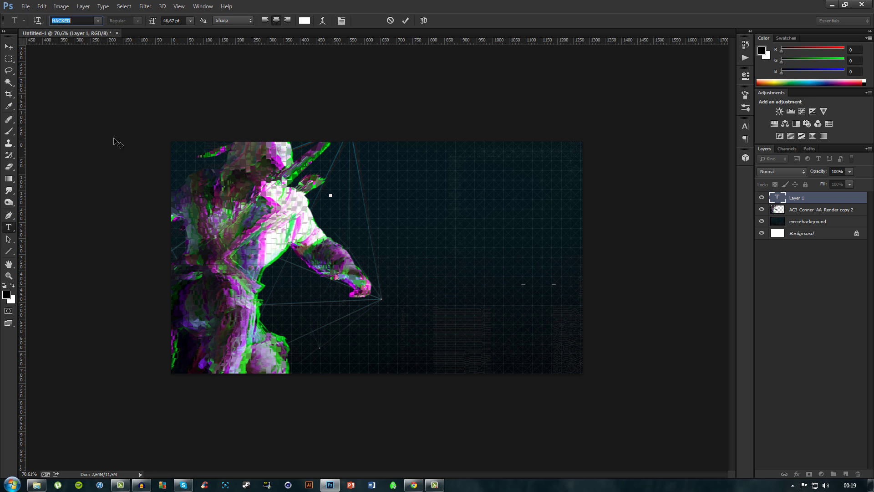
key(Return)
Type the WATCH DOGS title and set its tracking to 0 and leading to Auto
text(WATCH DOGS)
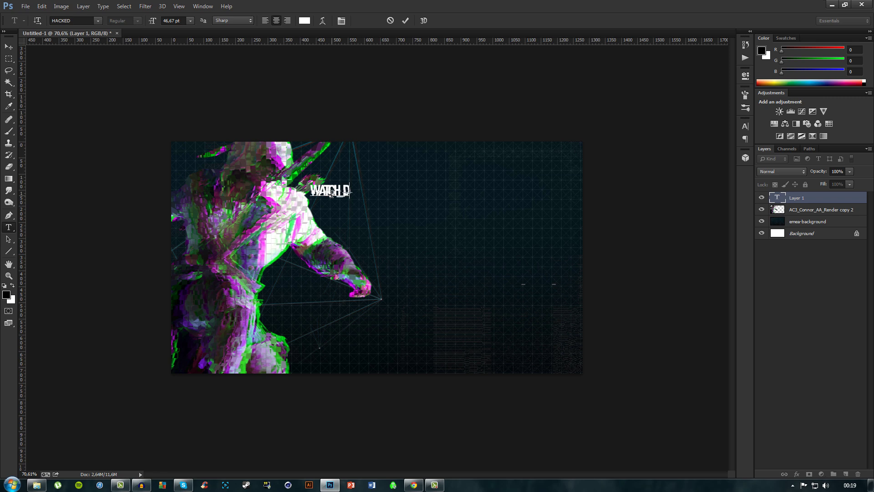
key(BackSpace)
key(BackSpace)
key(BackSpace)
text(OGS)
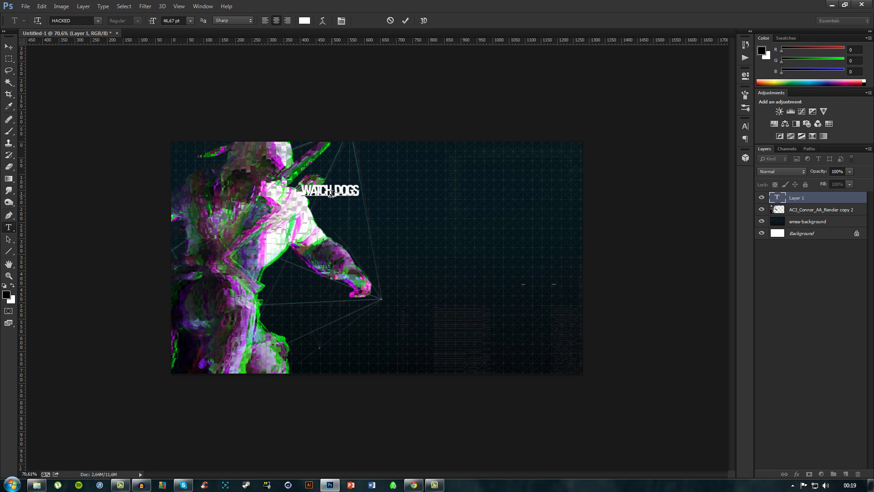
key(ctrl+a)
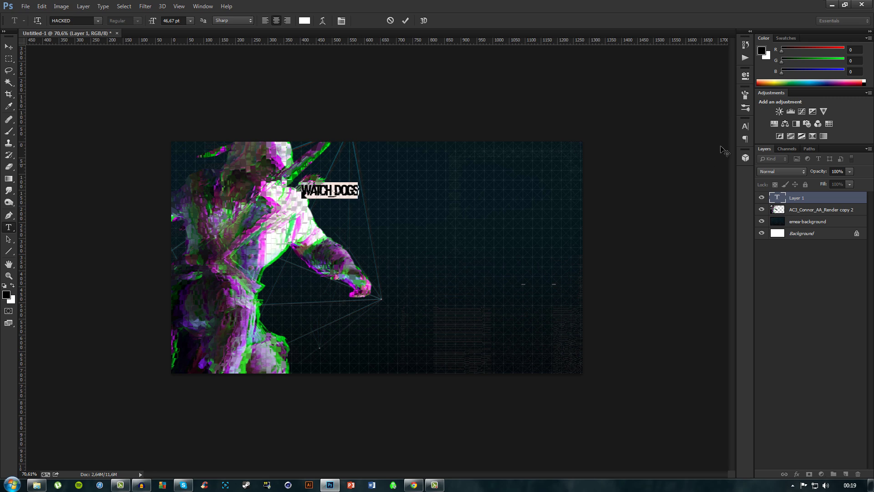
click(745, 127)
click(726, 155)
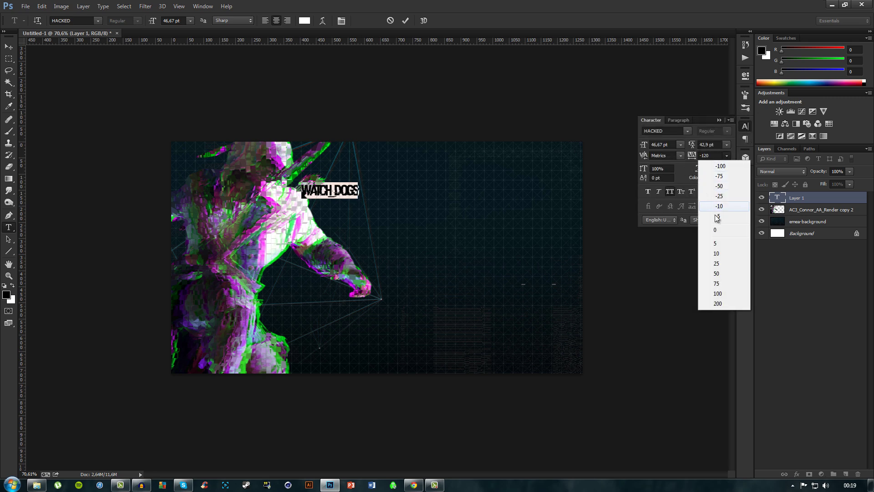
click(717, 230)
click(727, 145)
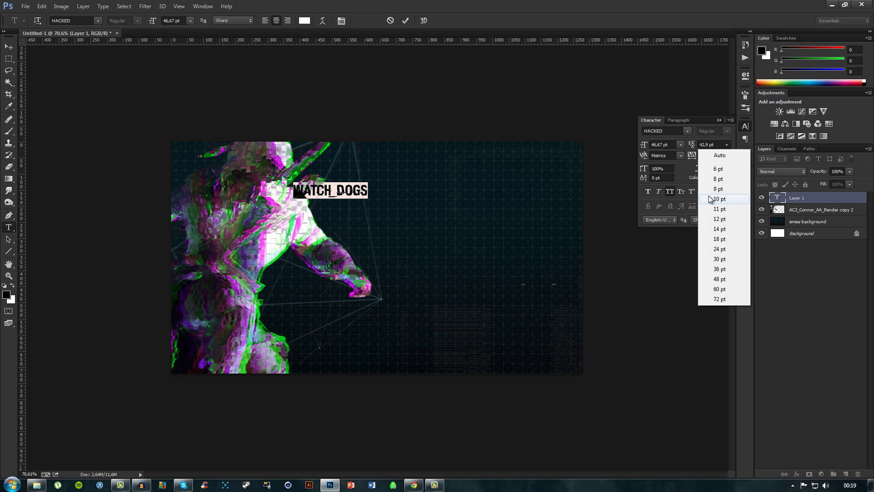
click(718, 156)
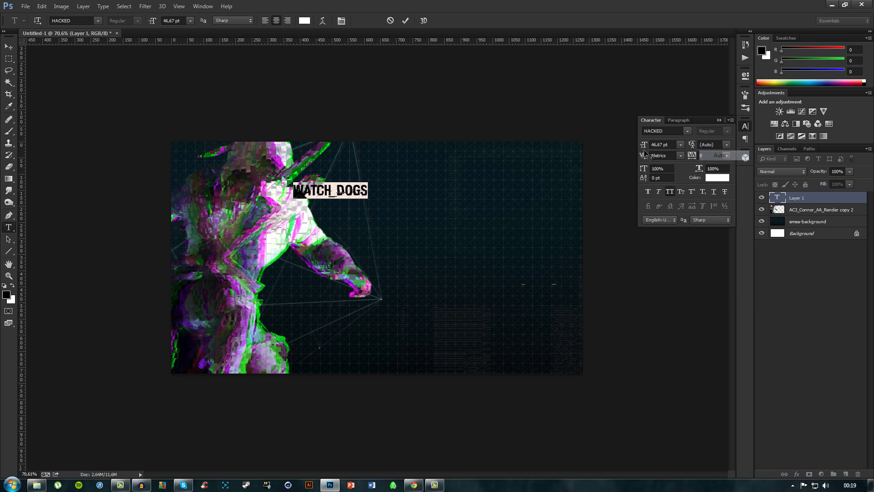
Scale the title to about 307% and place it at the upper right
click(8, 46)
drag(338, 244, 421, 247)
click(719, 120)
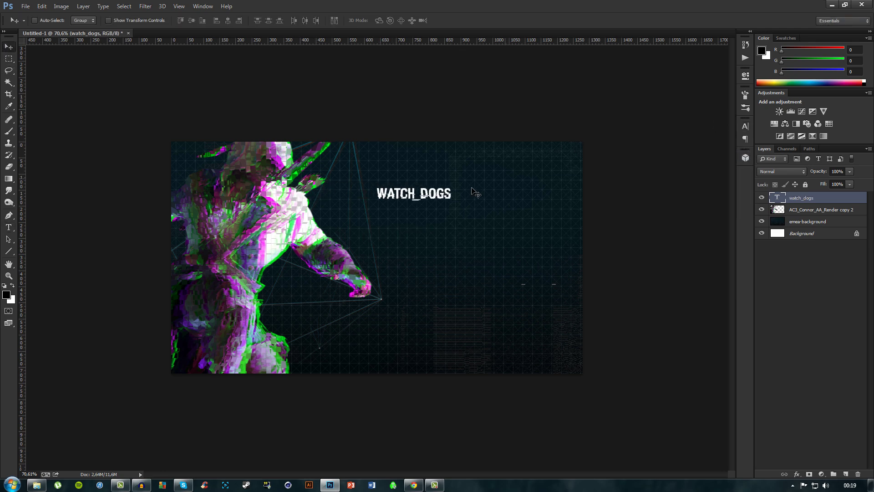
key(ctrl+t)
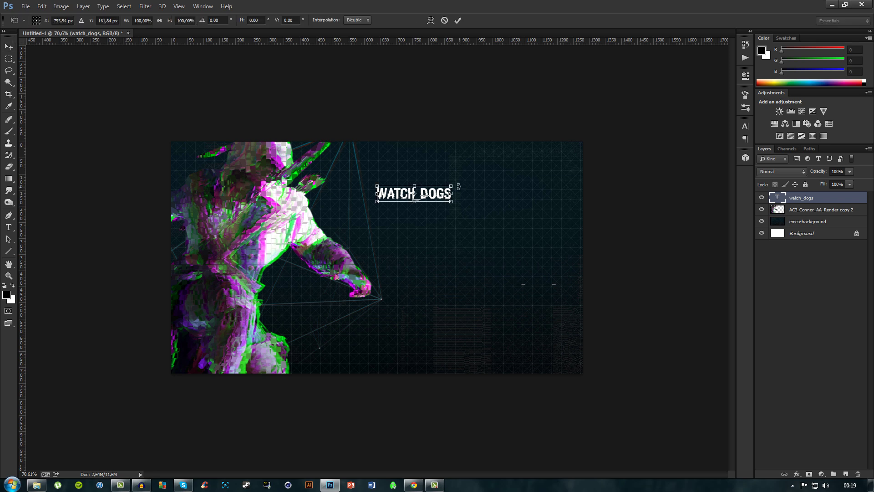
drag(453, 184, 608, 150)
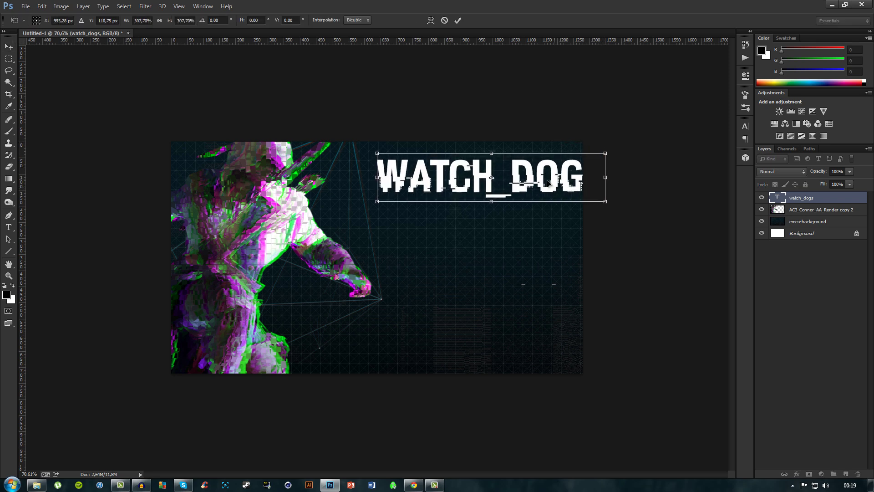
drag(552, 187, 520, 196)
key(Return)
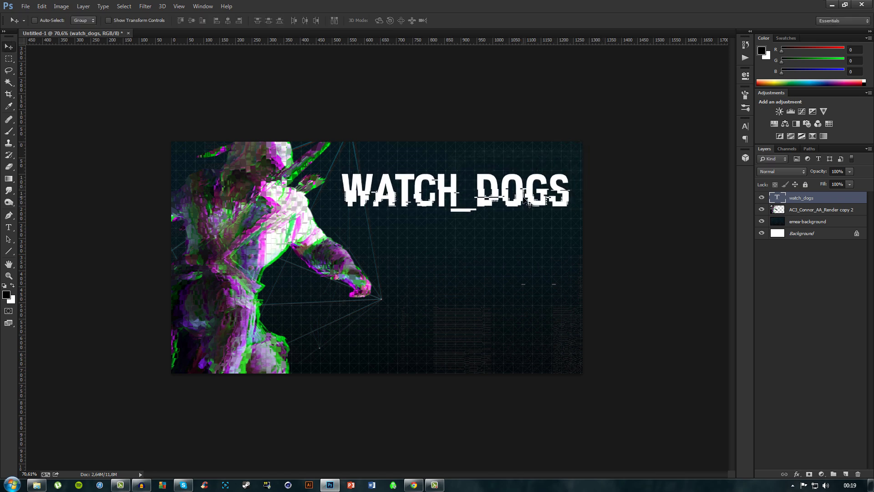
Give the WATCH_DOGS layer a Drop Shadow at 12 px distance and a Stroke outline
double_click(845, 199)
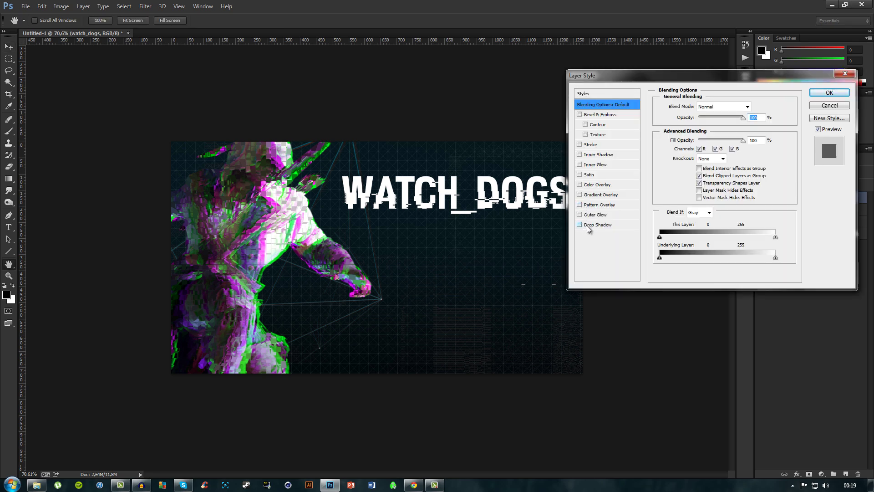
click(591, 225)
scroll(757, 145, up, 4)
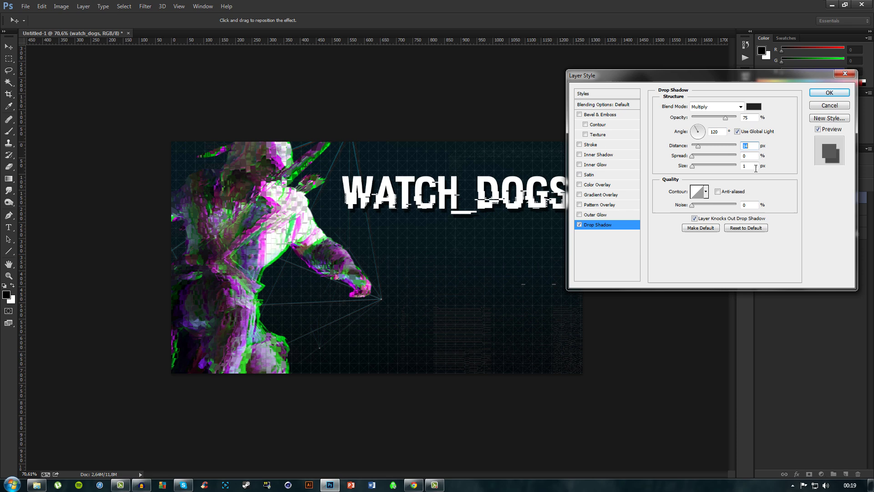
key(Up)
key(Up)
key(Up)
key(Up)
key(Up)
key(Up)
key(Up)
click(591, 145)
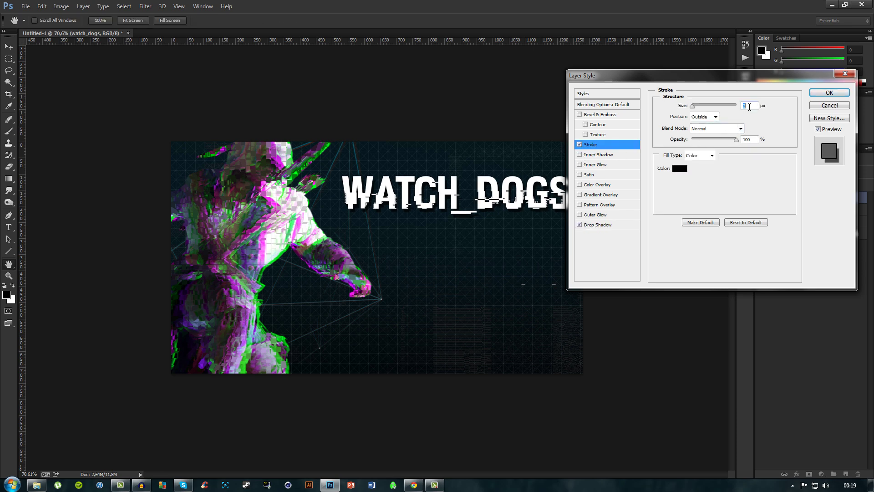
click(830, 92)
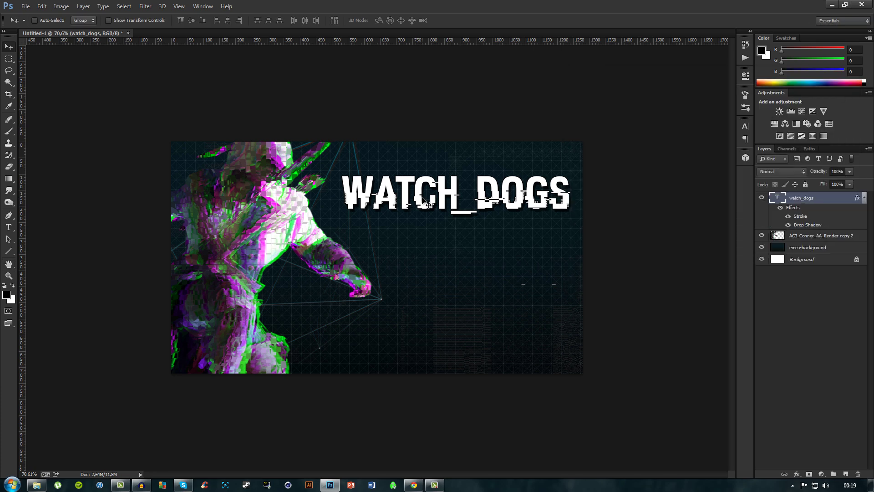
scroll(428, 205, down, 2)
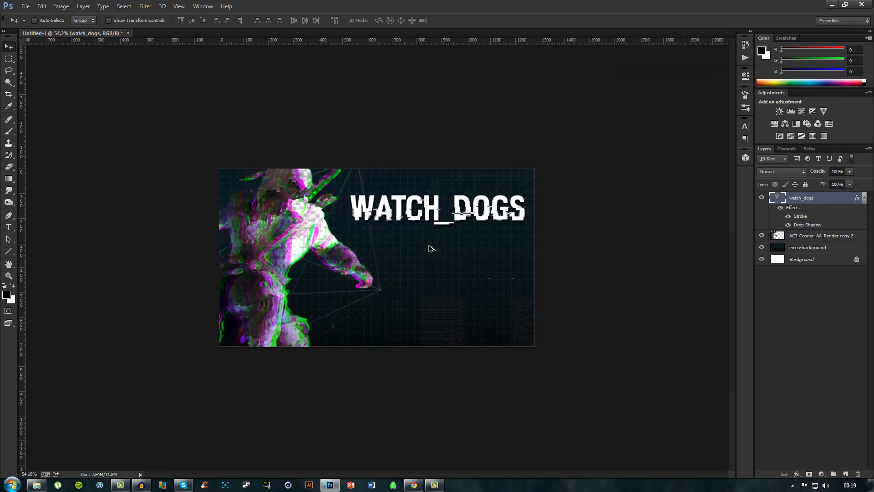
scroll(433, 250, down, 3)
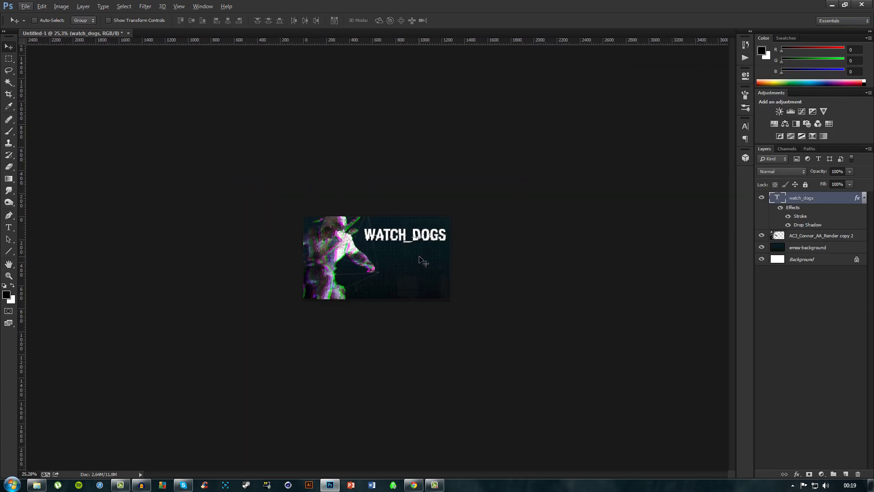
scroll(414, 261, down, 3)
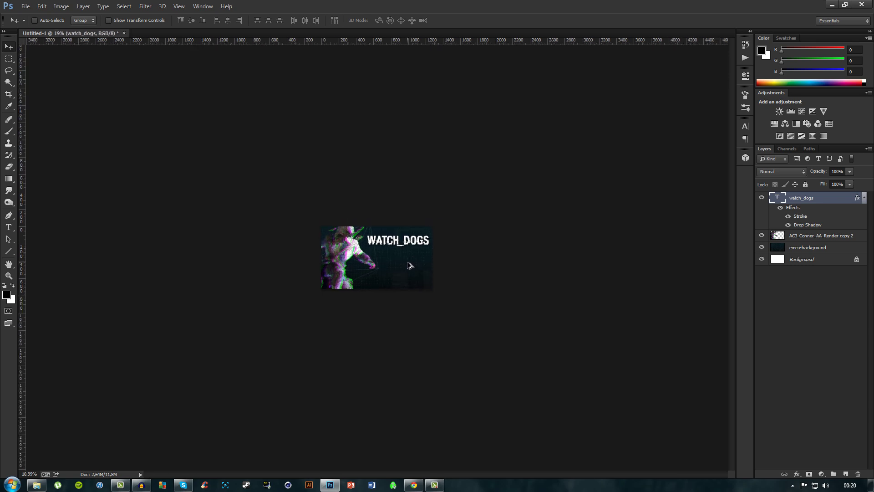
key(alt)
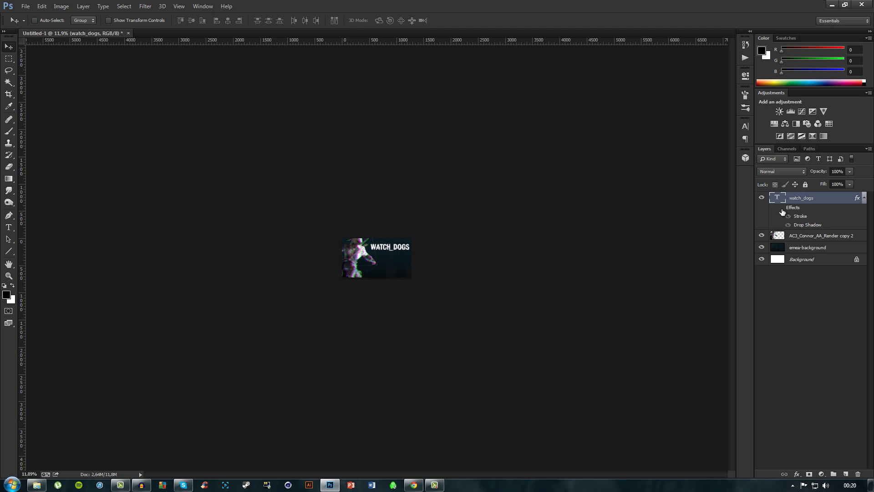
scroll(464, 266, up, 5)
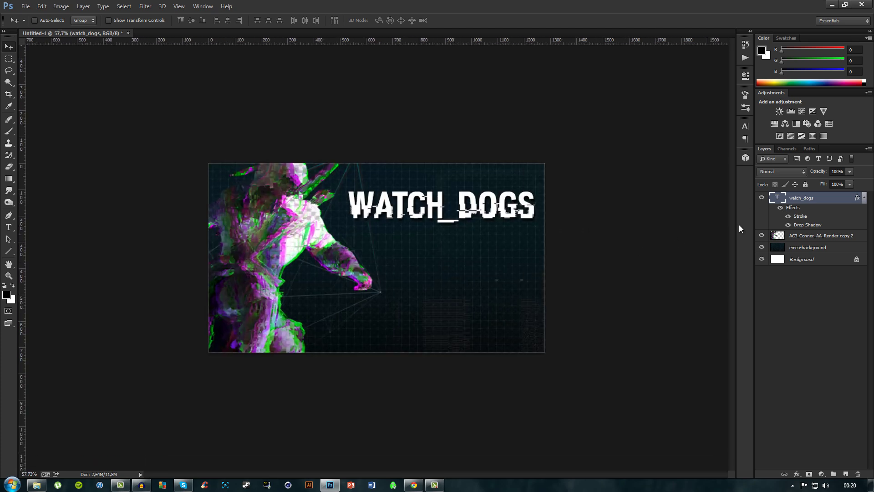
click(781, 207)
click(781, 207)
scroll(453, 267, up, 2)
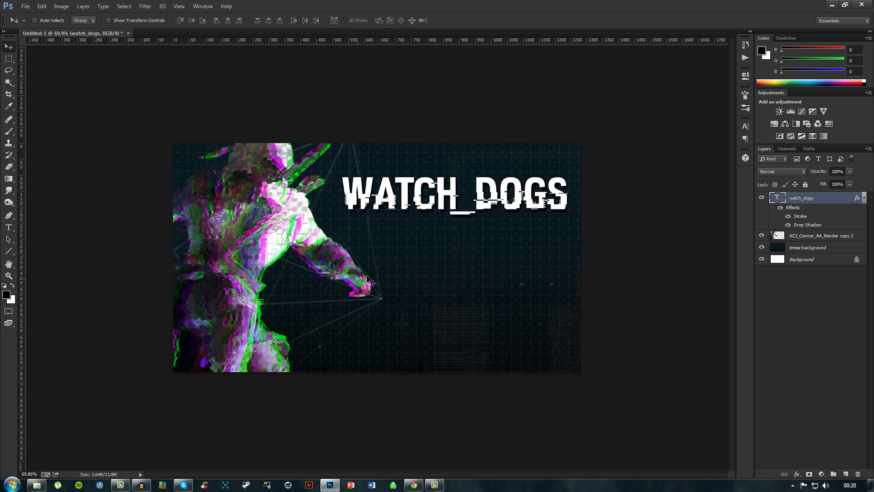
Preview OCR A Std on the title, revert to HACKED, and show its stroke and drop shadow
key(t)
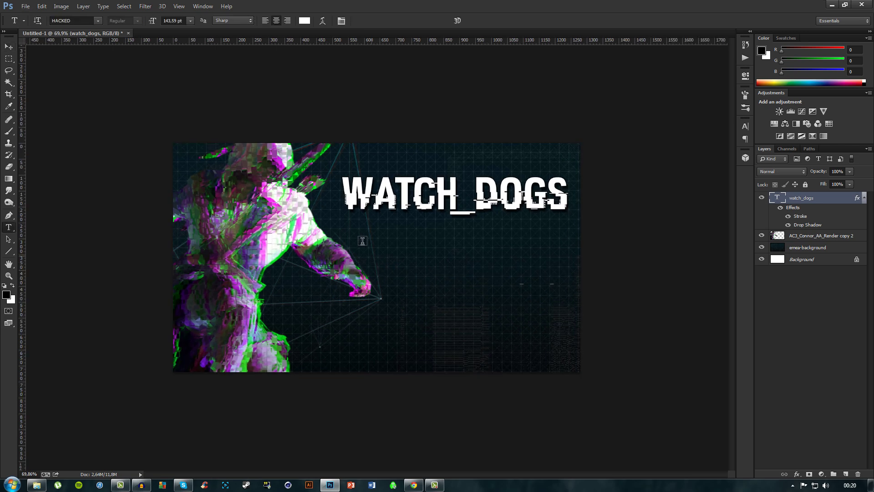
click(98, 20)
drag(194, 155, 196, 231)
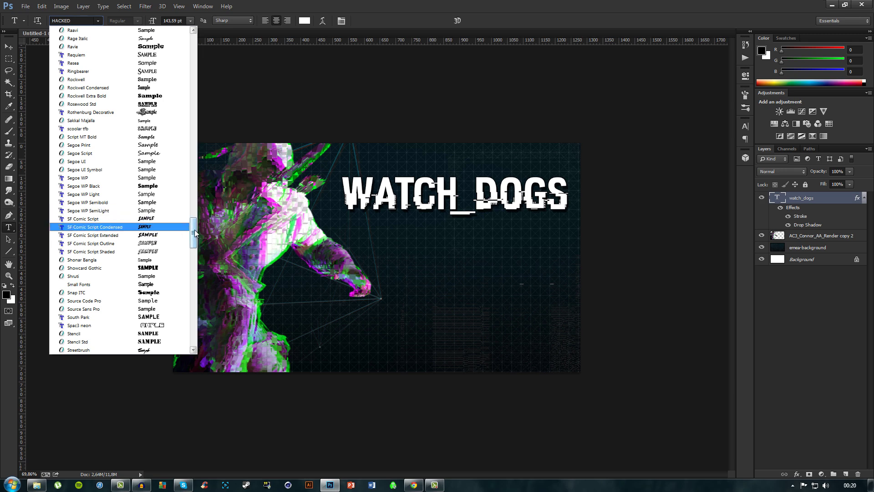
drag(195, 229, 190, 207)
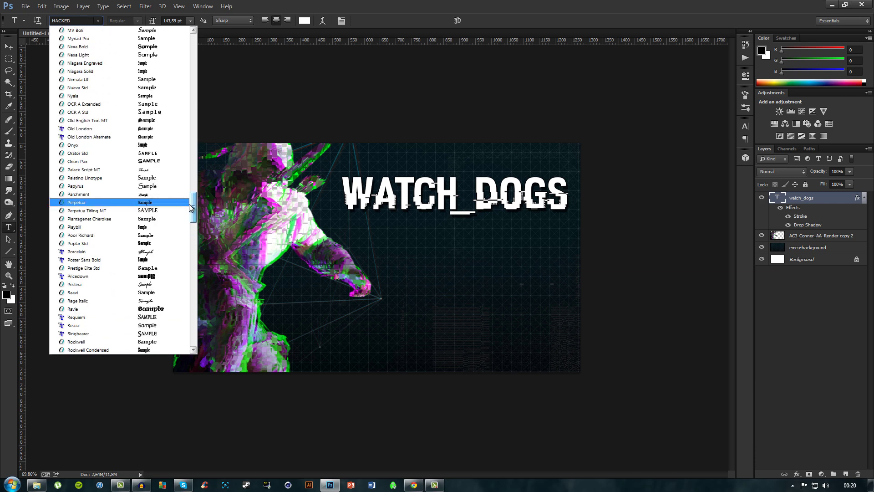
click(77, 114)
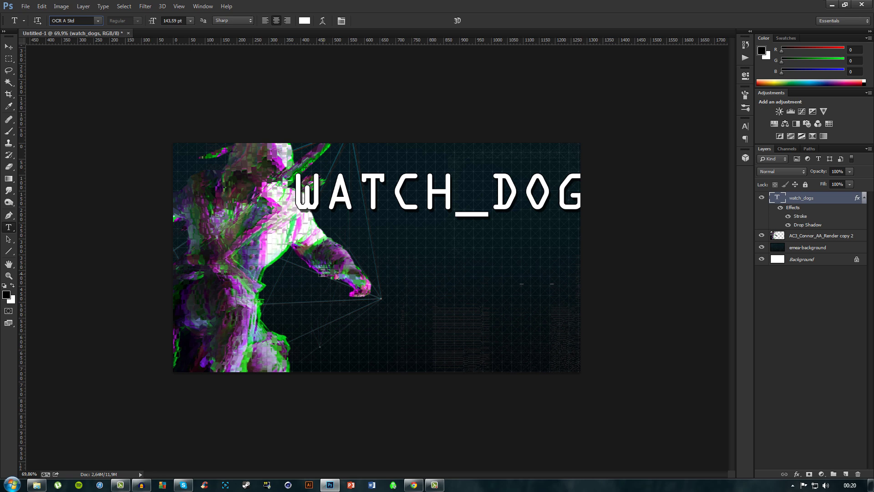
key(ctrl+z)
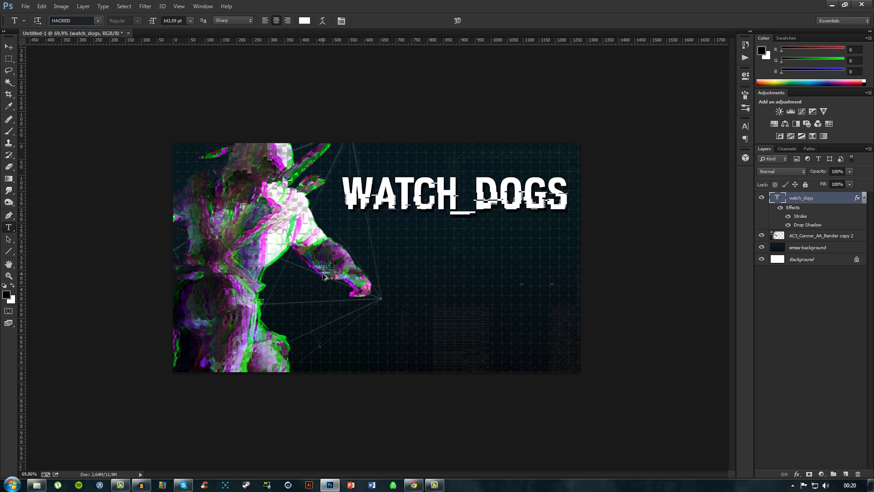
click(8, 47)
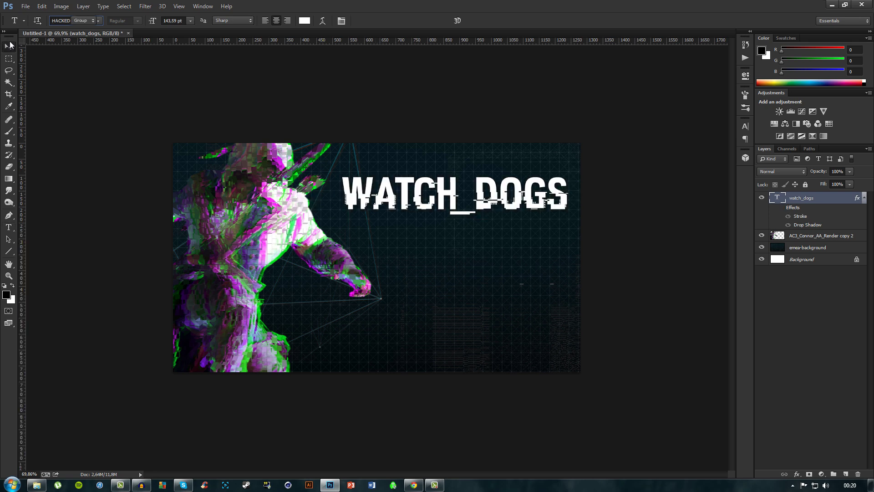
click(781, 207)
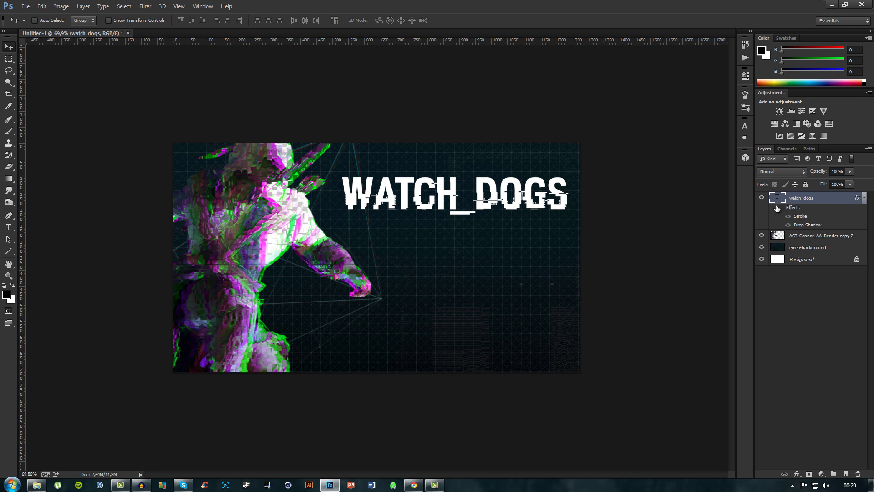
On a new layer, draw a text box below the title and type GLITCH EFFECT
click(849, 476)
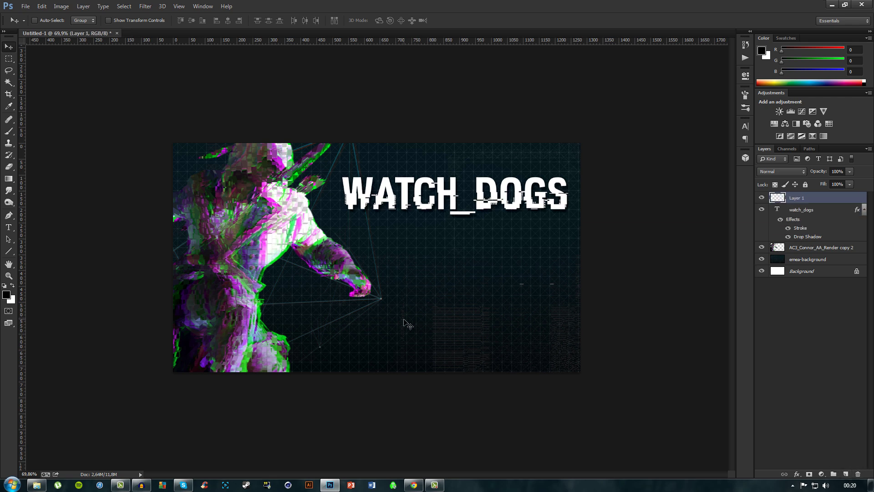
key(t)
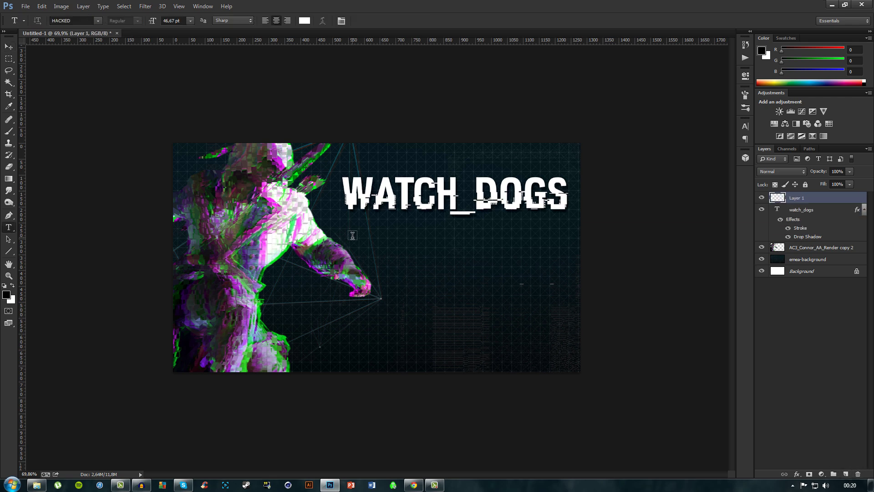
drag(353, 237, 552, 269)
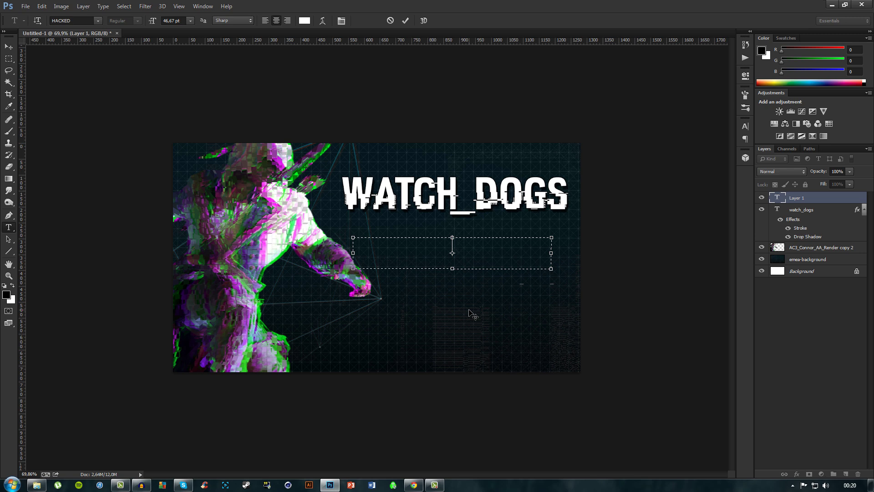
text(GLITCH EFFTS)
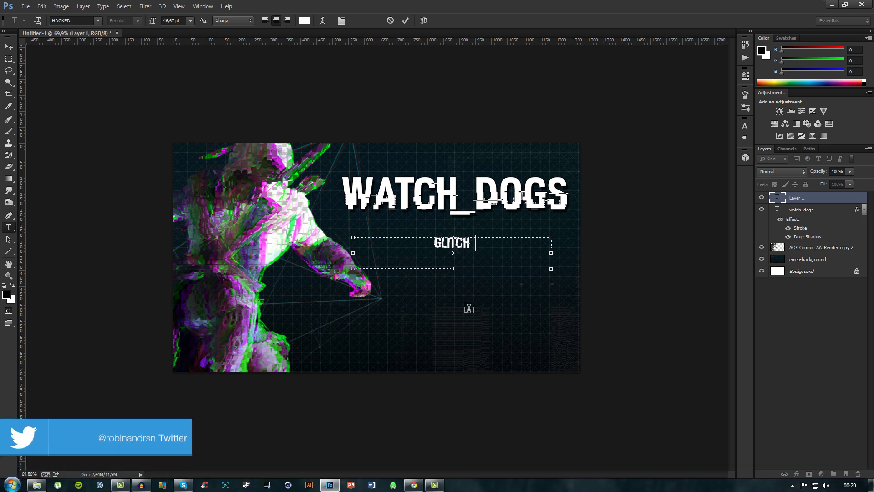
key(BackSpace)
key(BackSpace)
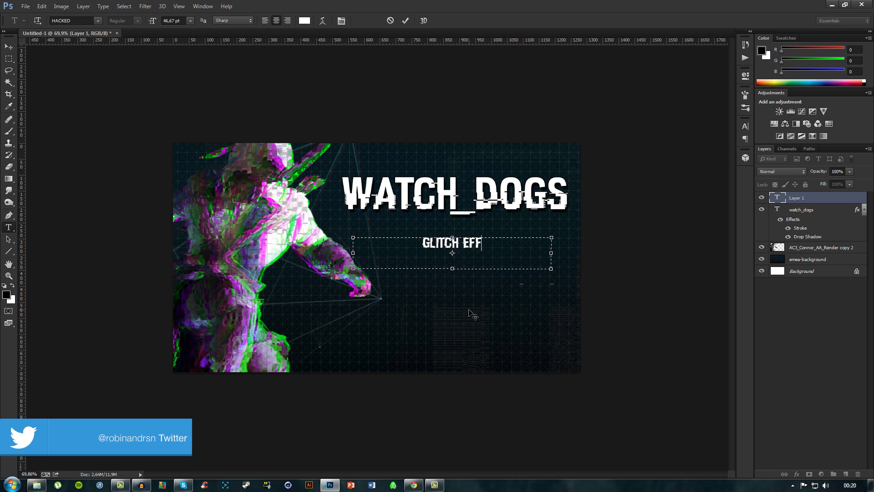
text(R)
key(BackSpace)
text(ECT)
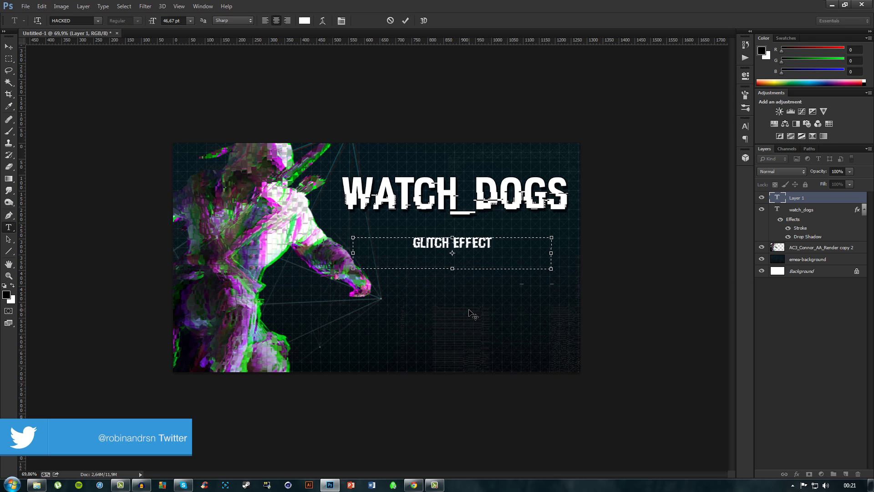
key(ctrl+Return)
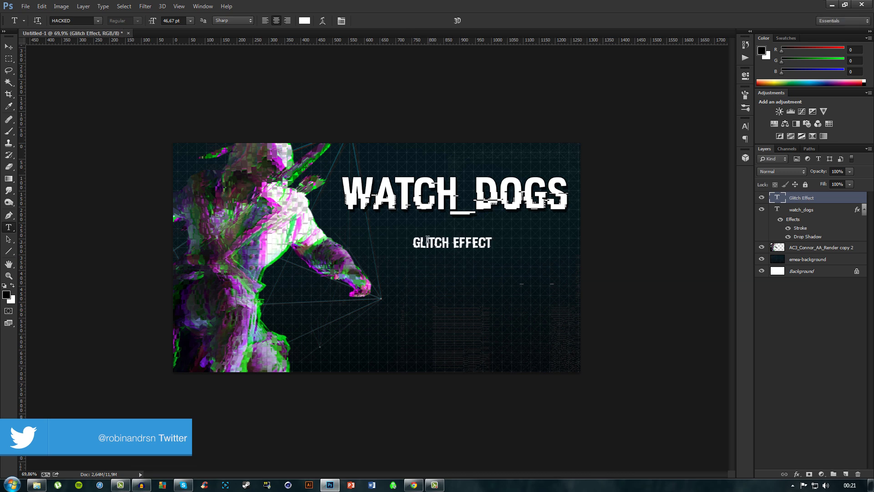
Change the GLITCH EFFECT subtitle's font to OCR A Extended
click(428, 241)
key(ctrl+a)
click(70, 20)
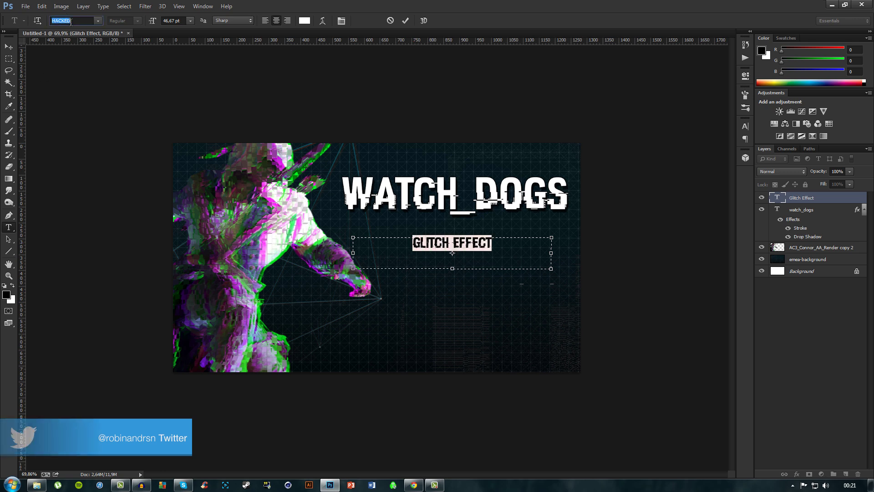
text(OCR A Extended)
key(Return)
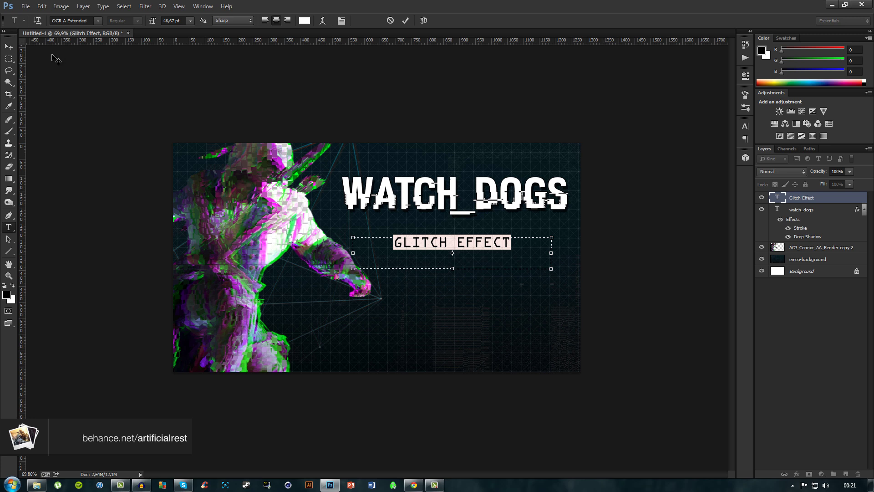
Enlarge the subtitle to about 182% beneath the title
click(9, 47)
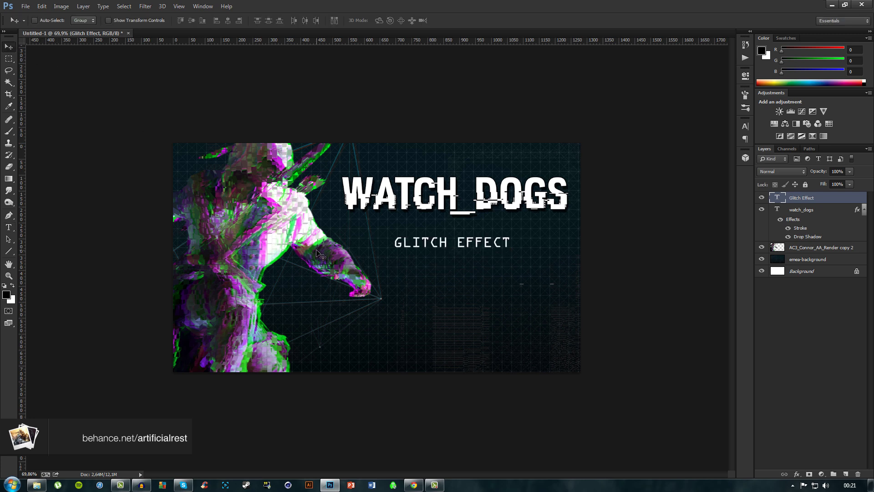
key(ctrl+t)
drag(551, 235, 630, 206)
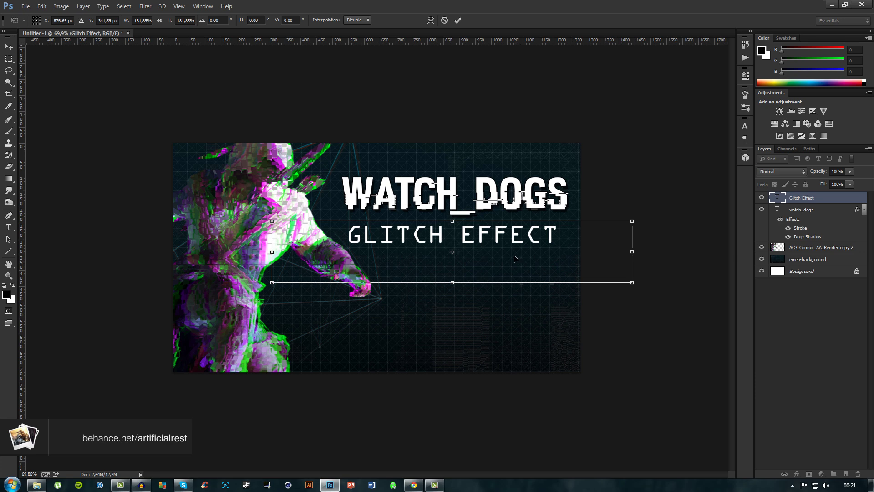
key(Return)
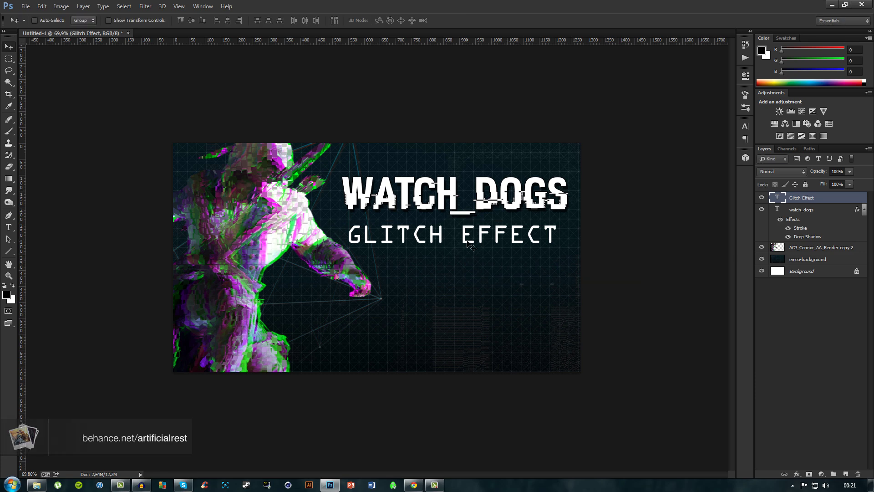
scroll(461, 260, down, 3)
scroll(420, 273, up, 3)
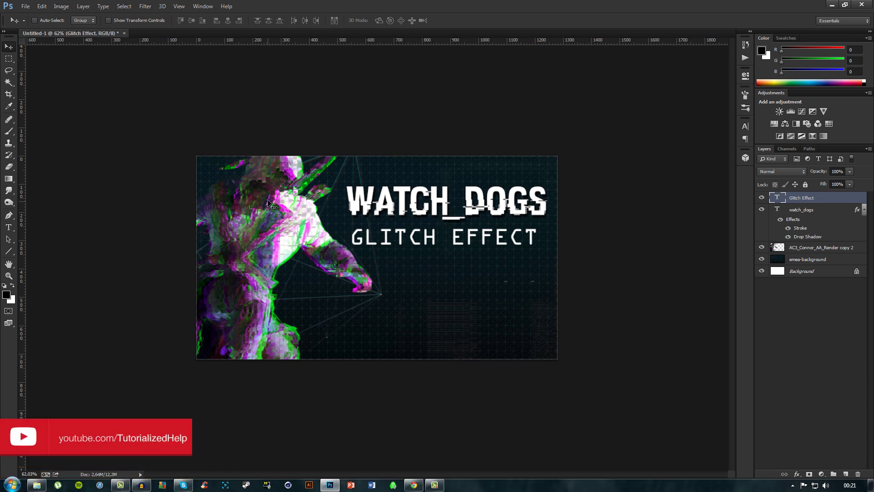
Hide the watch_dogs and Glitch Effect text layers in the Layers panel
drag(762, 198, 762, 210)
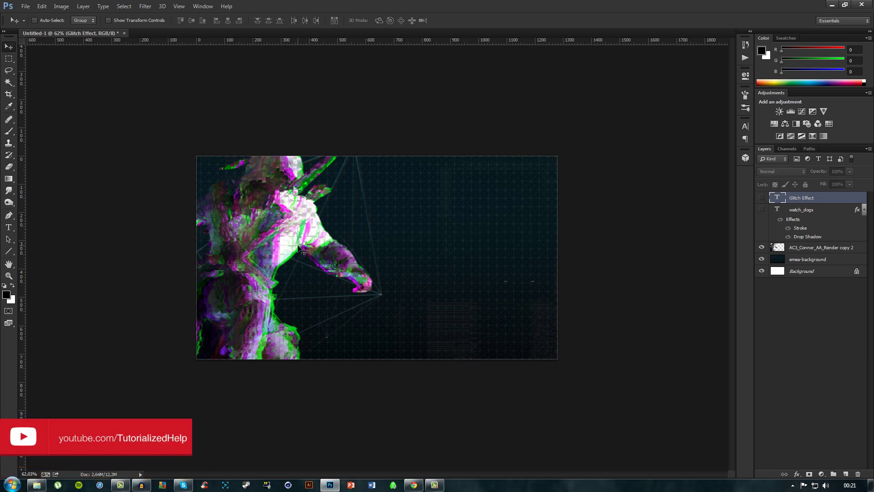
scroll(205, 203, up, 3)
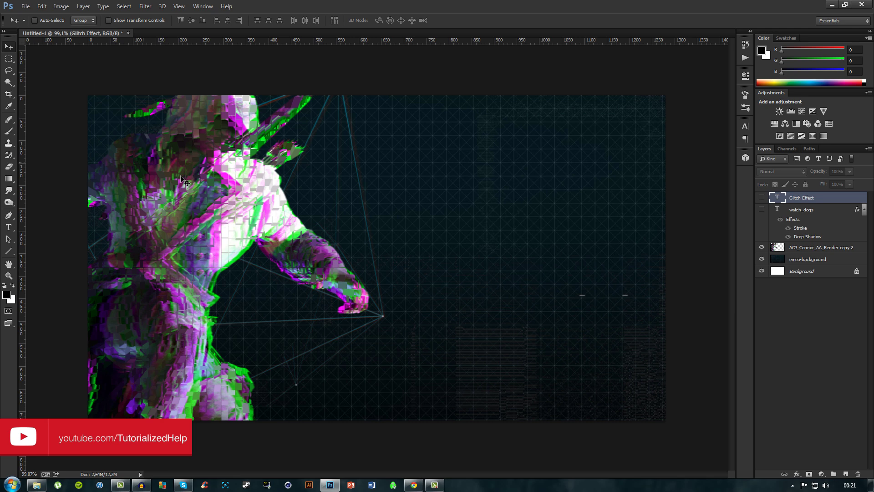
scroll(187, 198, down, 3)
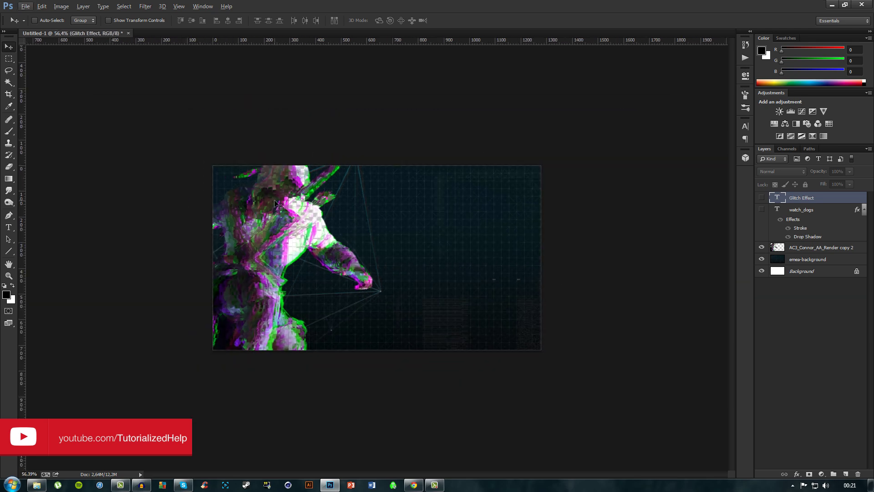
scroll(461, 231, down, 1)
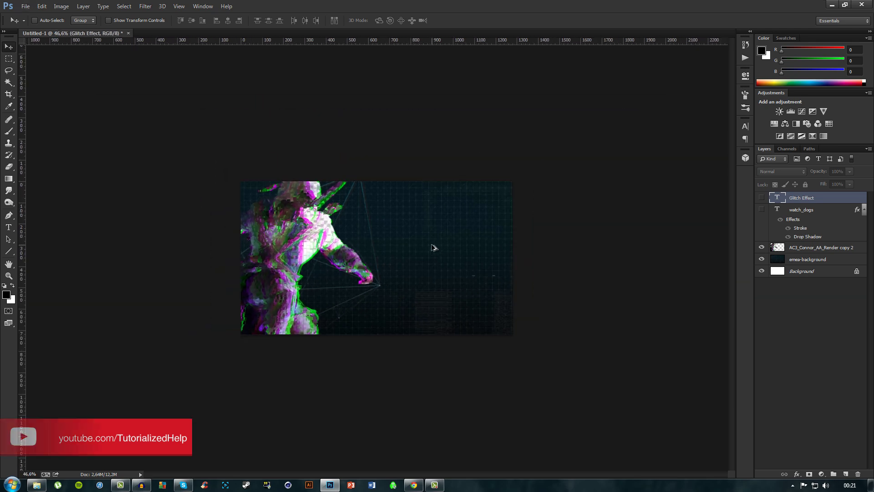
scroll(434, 248, up, 1)
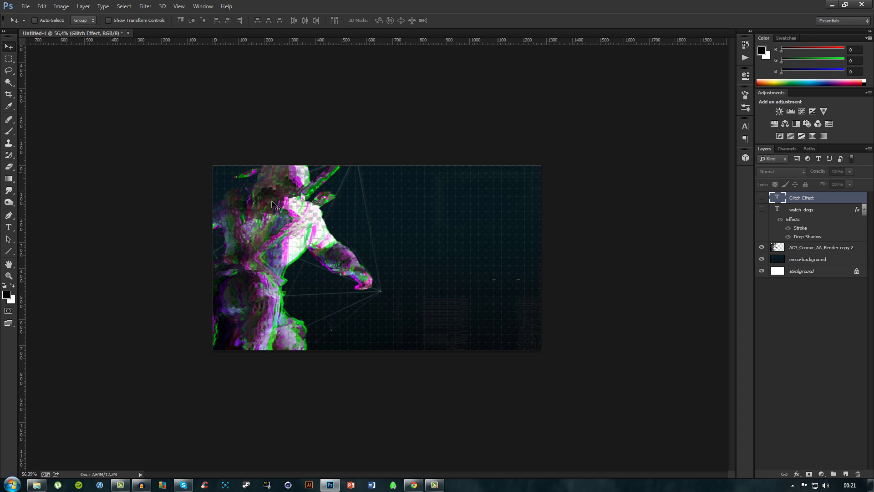